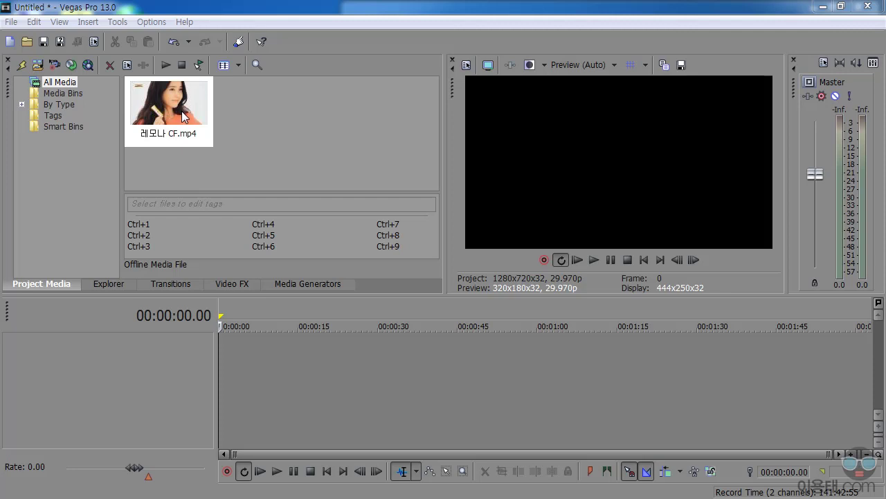
Step: Add the 레모나 CF.mp4 clip at the start of the timeline and match the project video settings to this media
left_click_drag(161, 106, 219, 388)
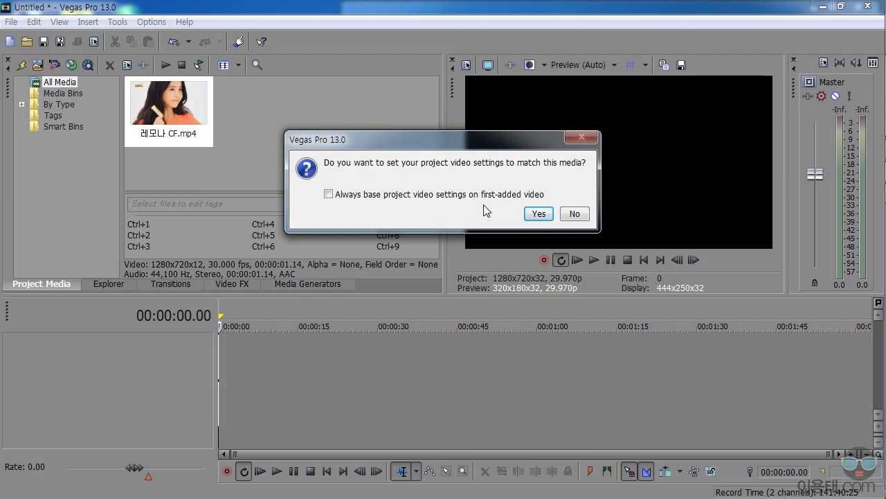
left_click(538, 213)
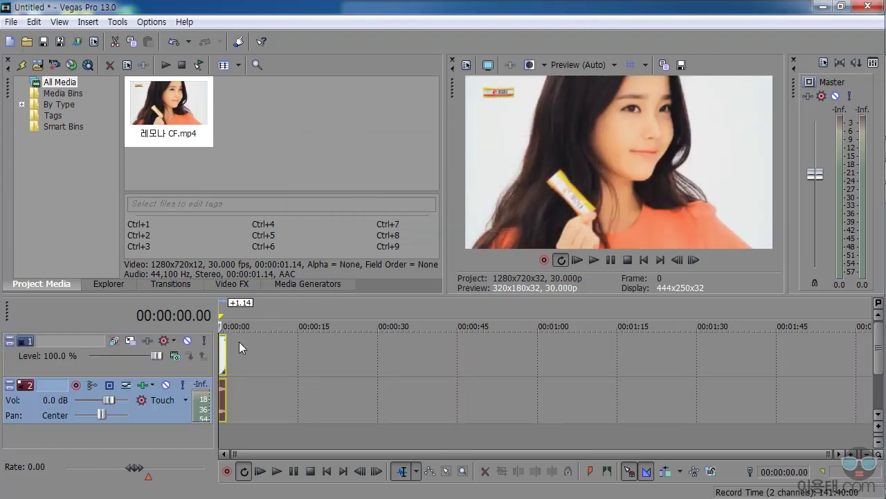
scroll(280, 323, "up", 10)
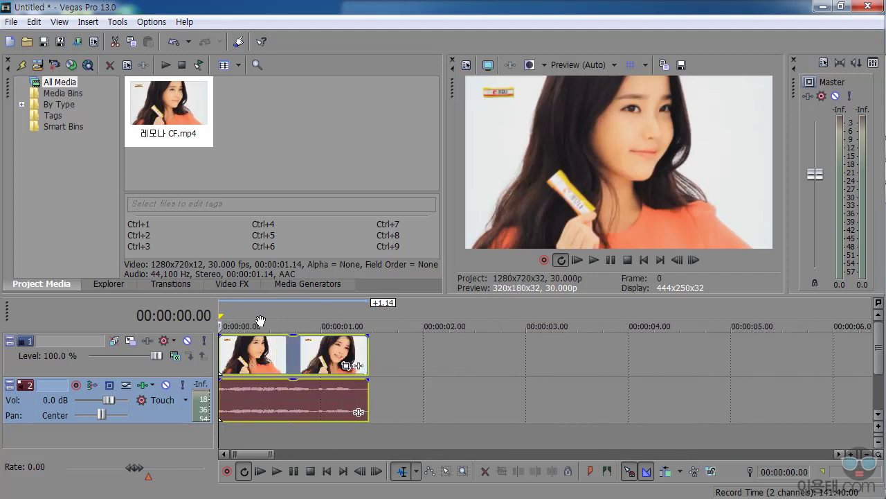
scroll(284, 324, "up", 3)
scroll(297, 325, "down", 1)
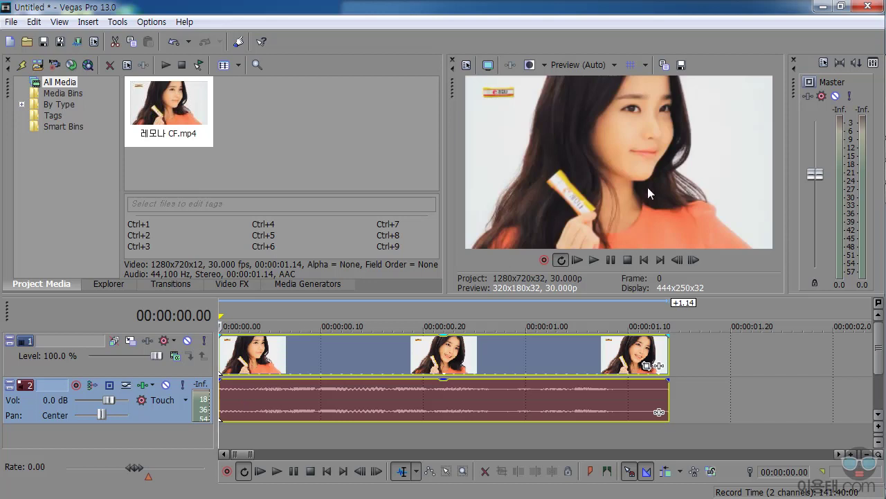
Step: Play the clip on the timeline and park the cursor at 00:00:00.29
key("space")
key("space")
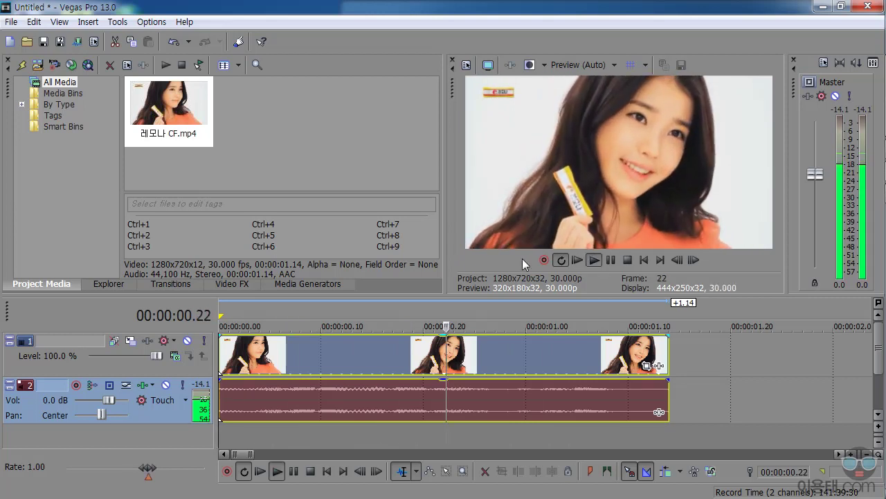
key("space")
left_click_drag(319, 310, 515, 367)
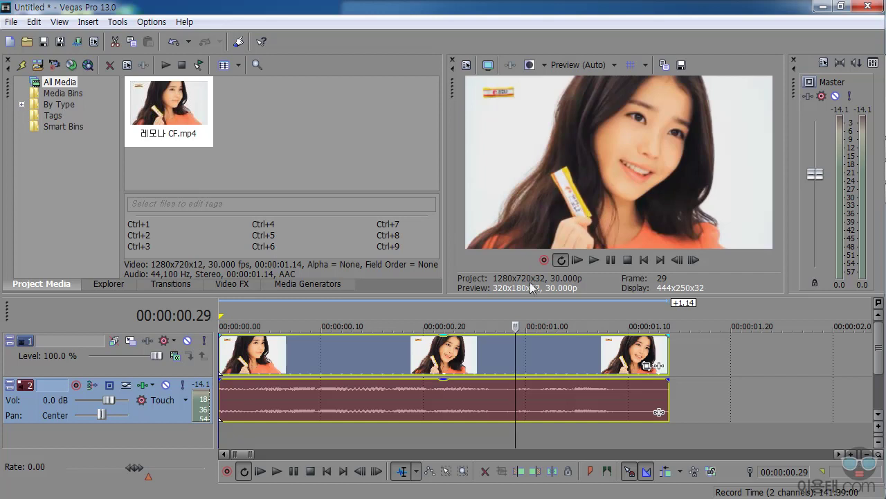
Step: Open Event Pan/Crop for the video clip and set the keyframe cursor to 00:00:00.00
left_click(646, 367)
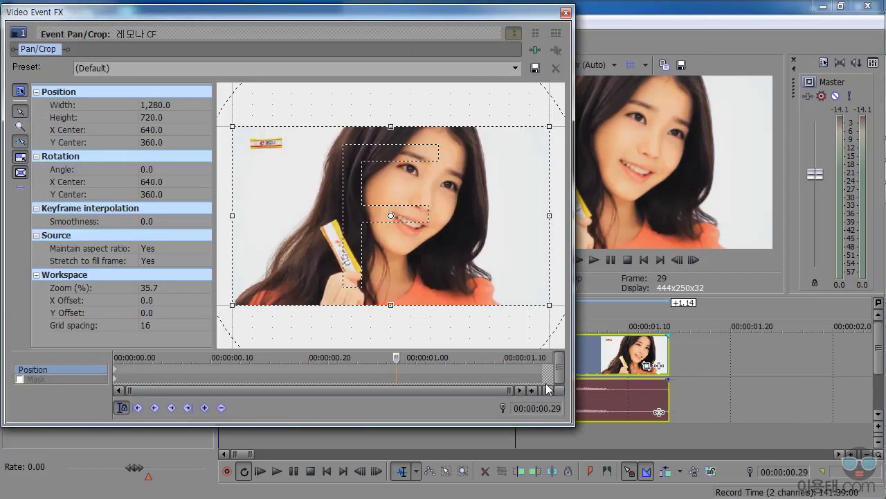
left_click_drag(461, 424, 463, 348)
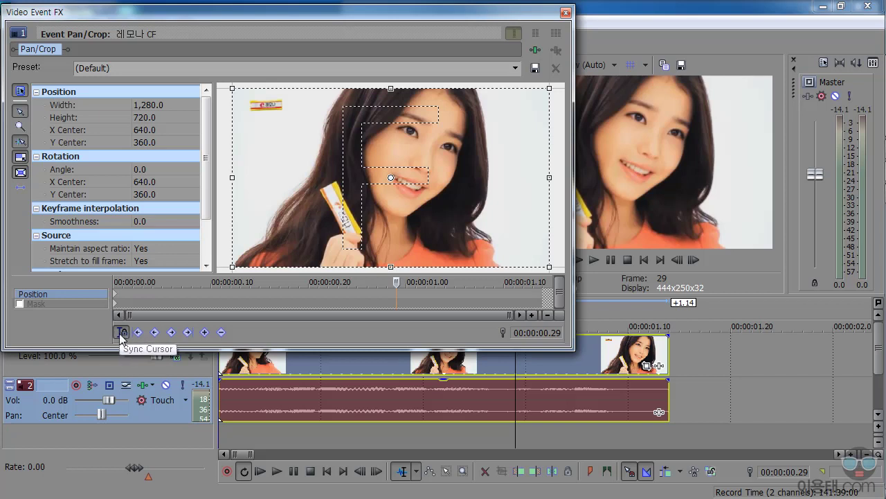
left_click_drag(266, 349, 283, 431)
left_click_drag(396, 362, 97, 369)
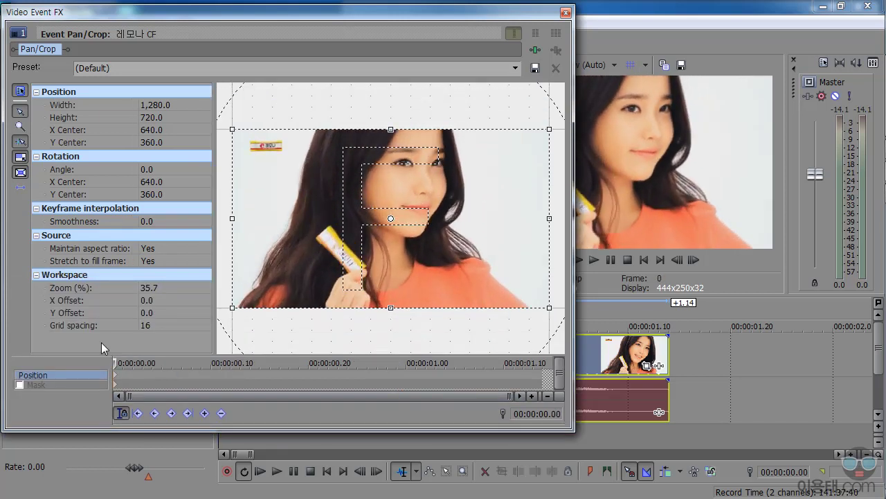
Step: Enable the mask and draw a rectangular mask over the woman's hair and cheek, centred at about X 461, Y 300
left_click(20, 385)
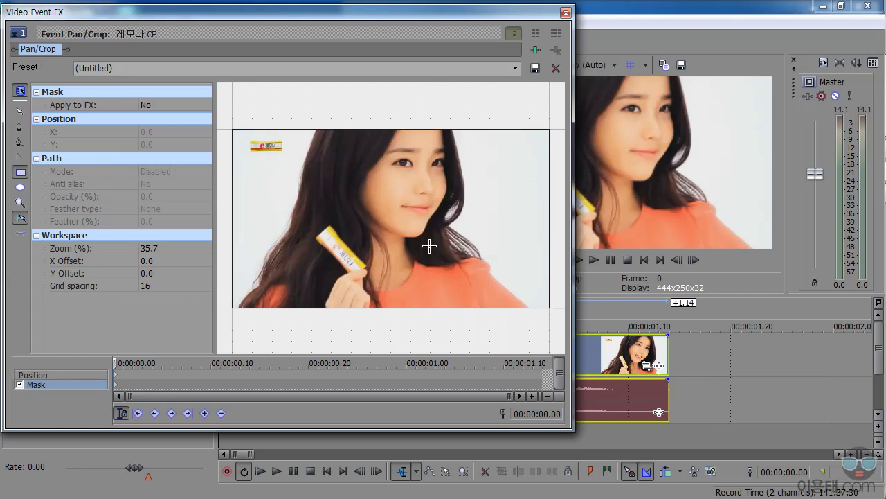
left_click(21, 174)
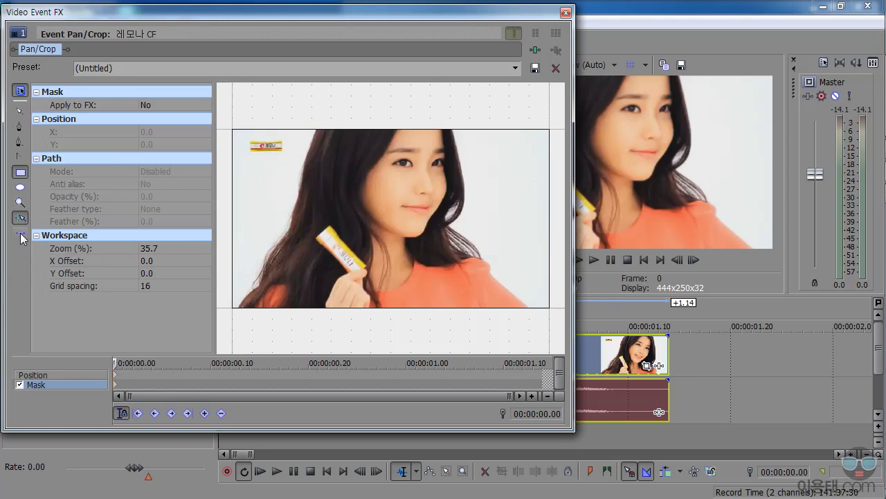
left_click(21, 176)
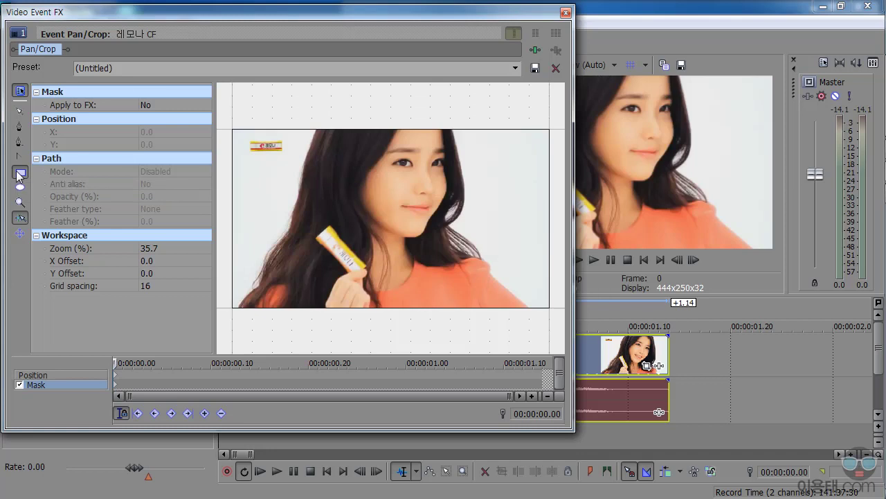
mouse_move(288, 160)
left_mouse_down()
mouse_move(300, 192)
mouse_move(405, 246)
left_mouse_up()
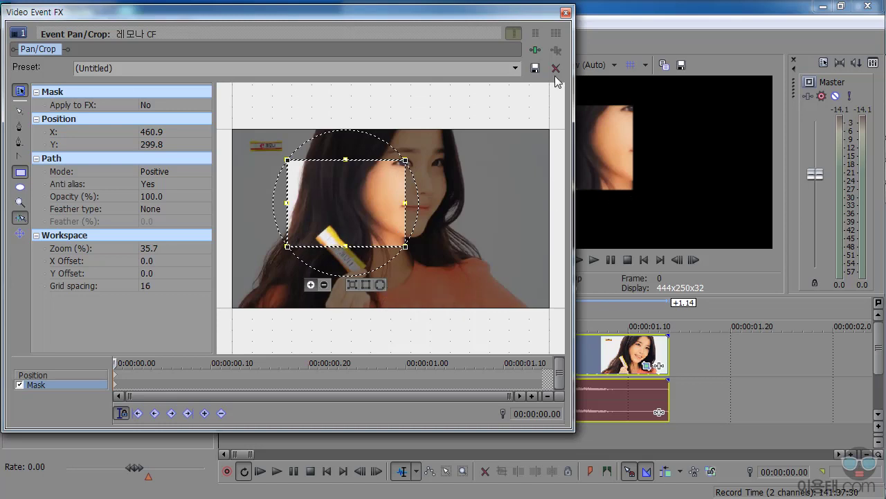
Step: Try an outward feather of 7% on the rectangular mask with the preview in view, and return it to 0%
left_click_drag(518, 15, 426, 23)
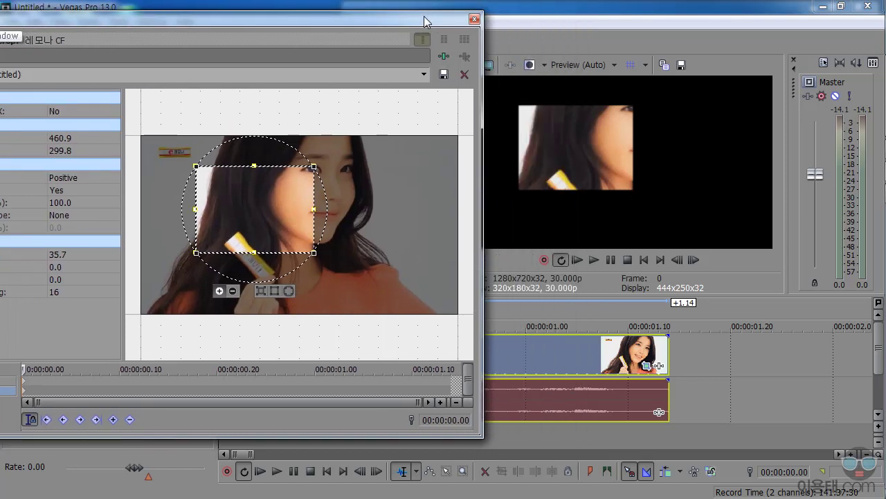
left_click(289, 291)
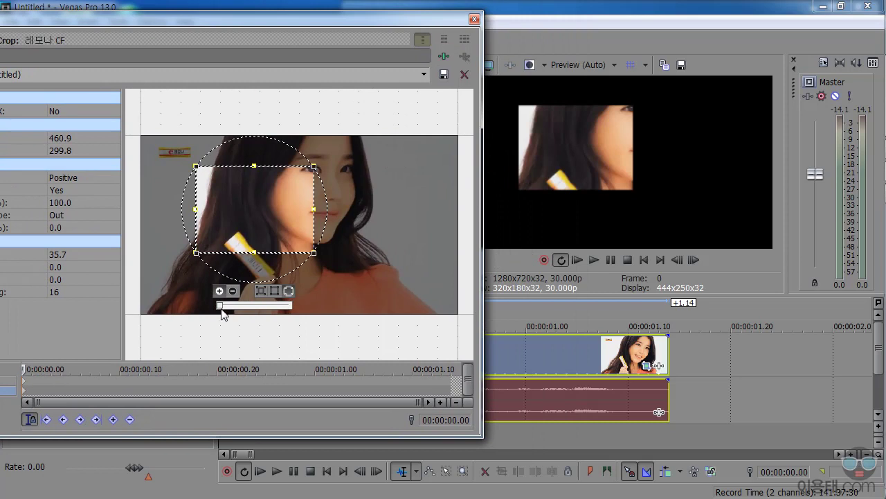
mouse_move(220, 305)
left_mouse_down()
mouse_move(239, 309)
mouse_move(231, 312)
left_mouse_up()
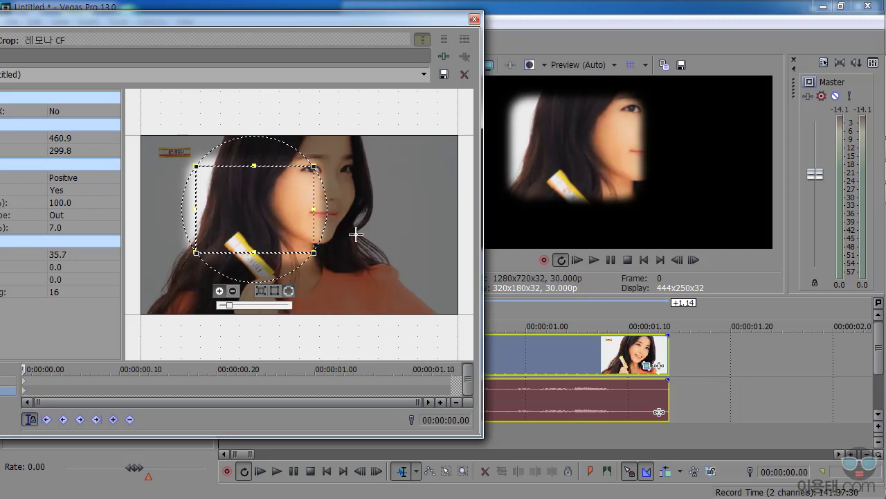
left_click_drag(230, 305, 219, 305)
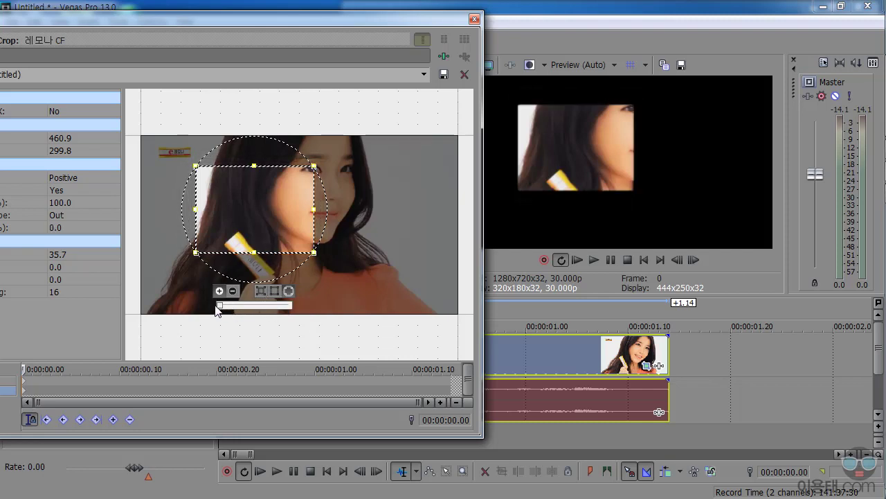
Step: Feather the mask inward by 6% and test negative mode before returning it to positive
left_click(261, 292)
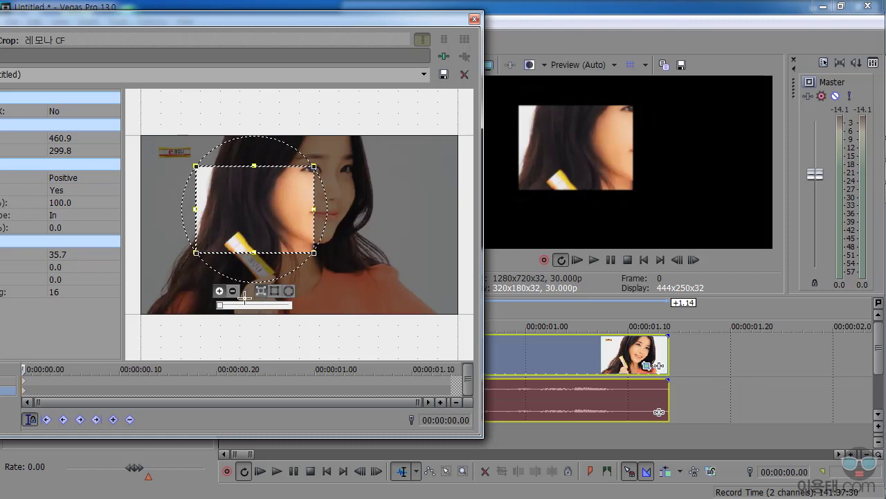
mouse_move(220, 305)
left_mouse_down()
mouse_move(238, 306)
mouse_move(221, 308)
mouse_move(235, 307)
mouse_move(223, 307)
mouse_move(227, 299)
left_mouse_up()
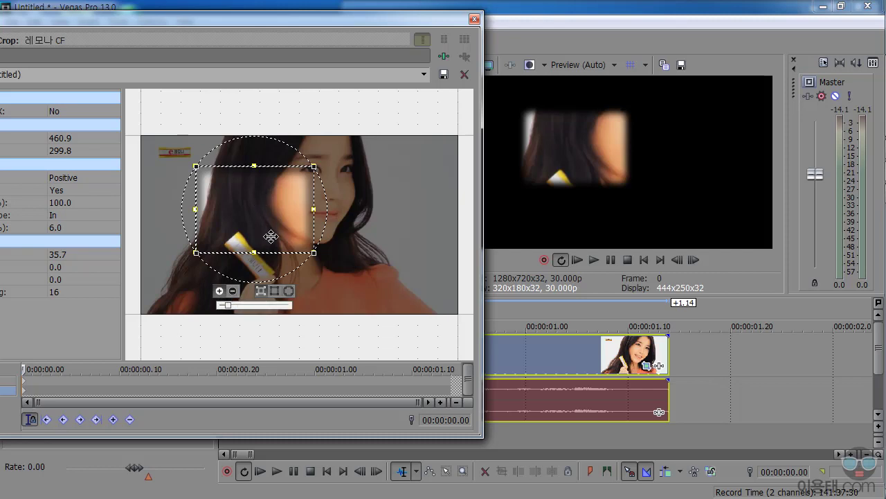
left_click(233, 291)
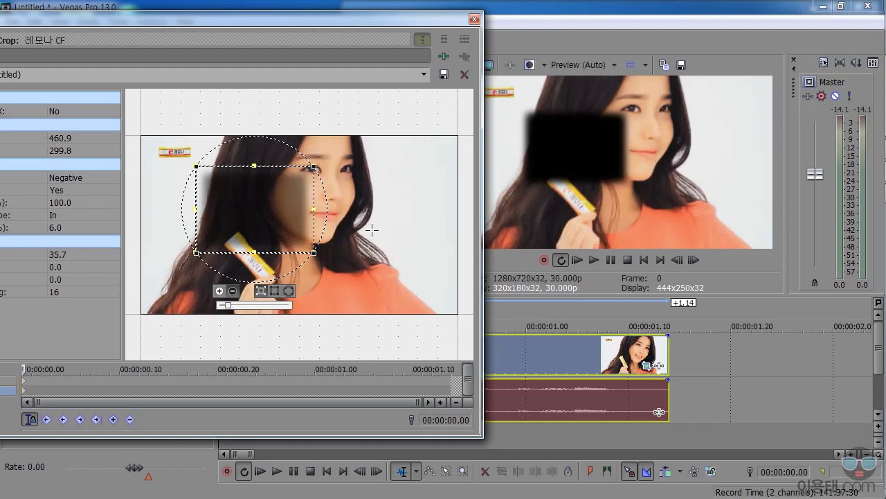
left_click(220, 291)
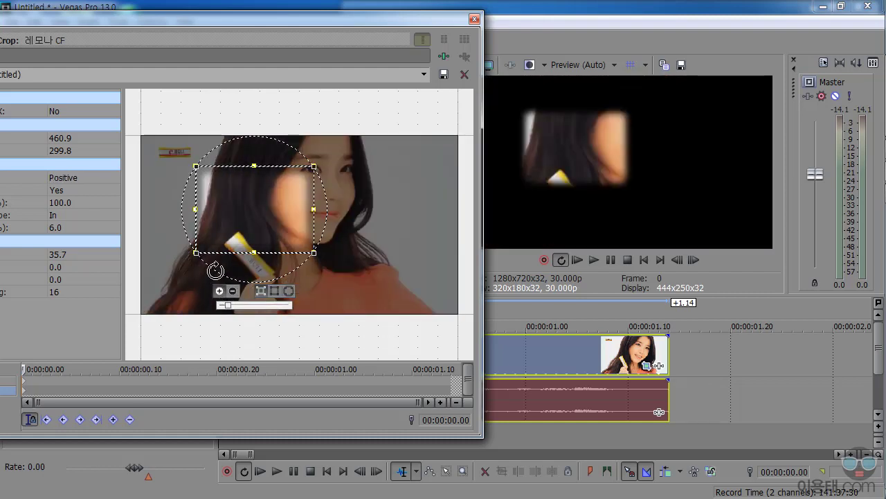
Step: Resize and reposition the Video Event FX window to show both mask properties and preview, and set the feather to 0%
mouse_move(355, 17)
left_mouse_down()
mouse_move(369, 21)
mouse_move(376, 40)
mouse_move(353, 33)
left_mouse_up()
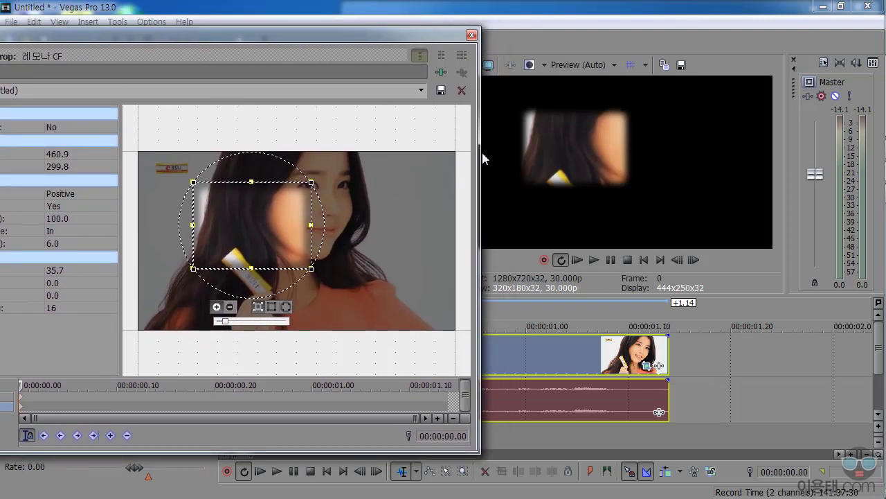
left_click_drag(478, 139, 392, 135)
left_click_drag(296, 34, 416, 39)
left_click_drag(238, 247, 209, 247)
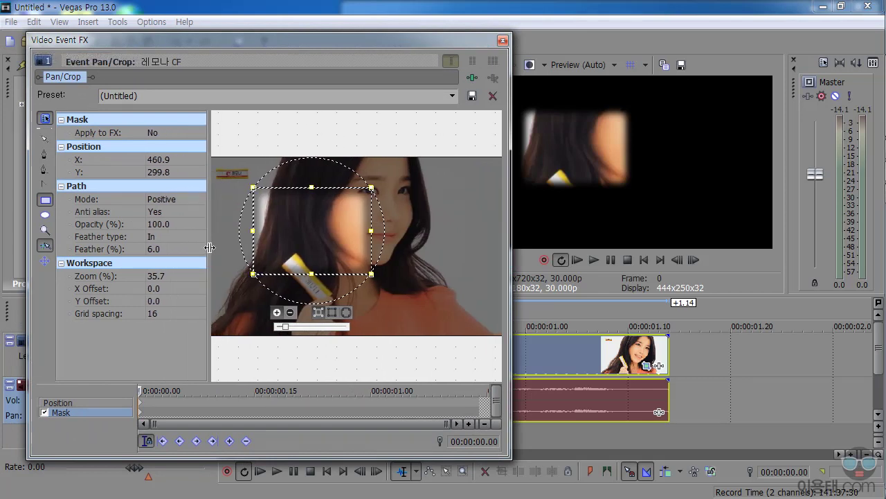
left_click_drag(285, 326, 261, 332)
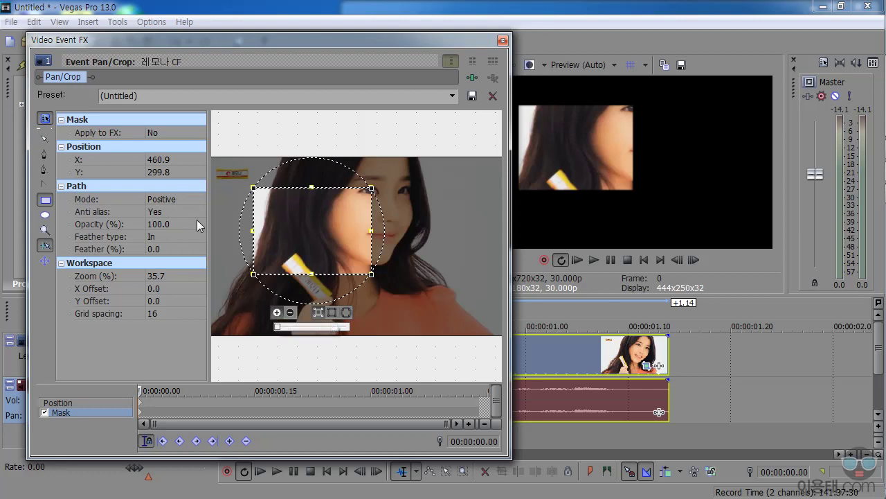
Step: Try the mask path modes Negative and Disabled, and set the mode back to Positive
left_click(201, 199)
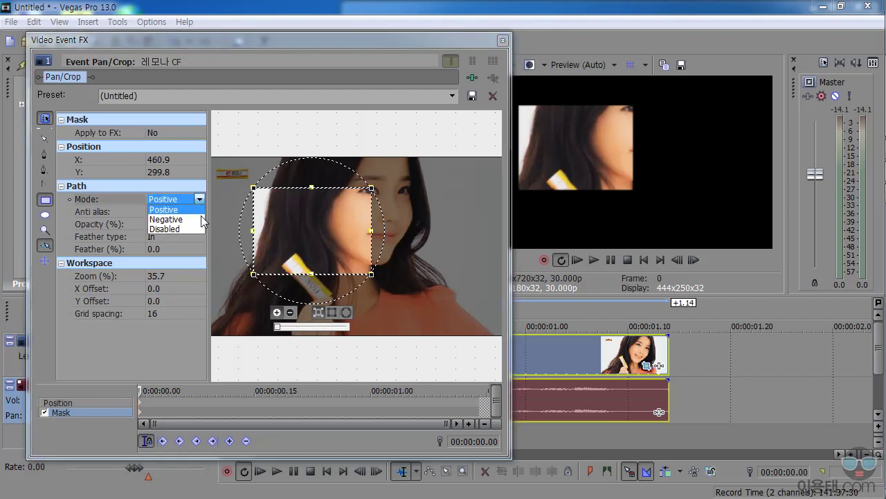
left_click(181, 219)
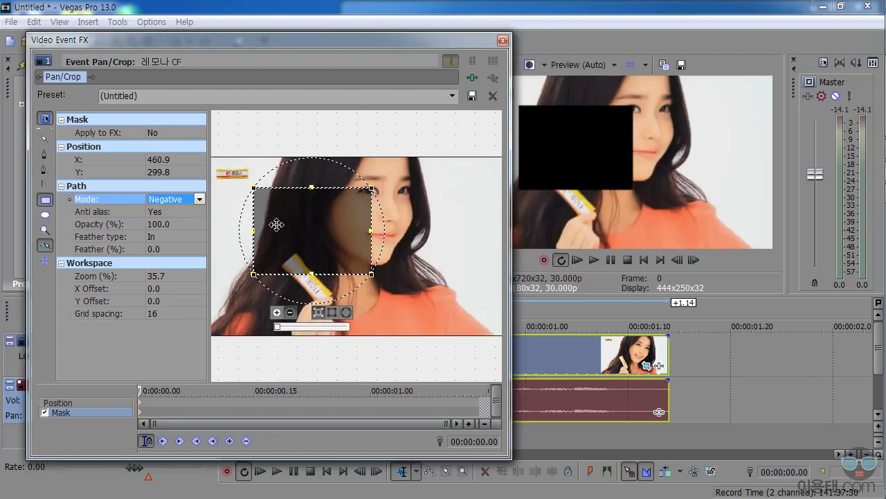
left_click(200, 199)
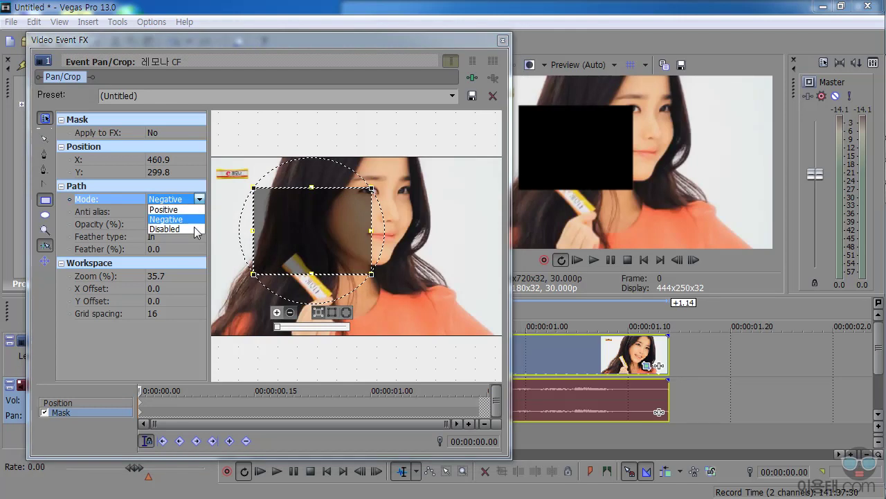
left_click(172, 229)
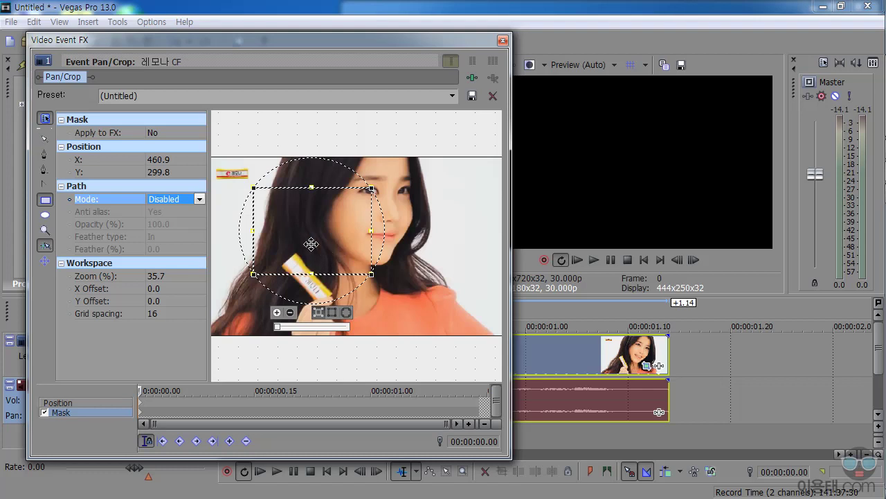
left_click(200, 200)
left_click(176, 211)
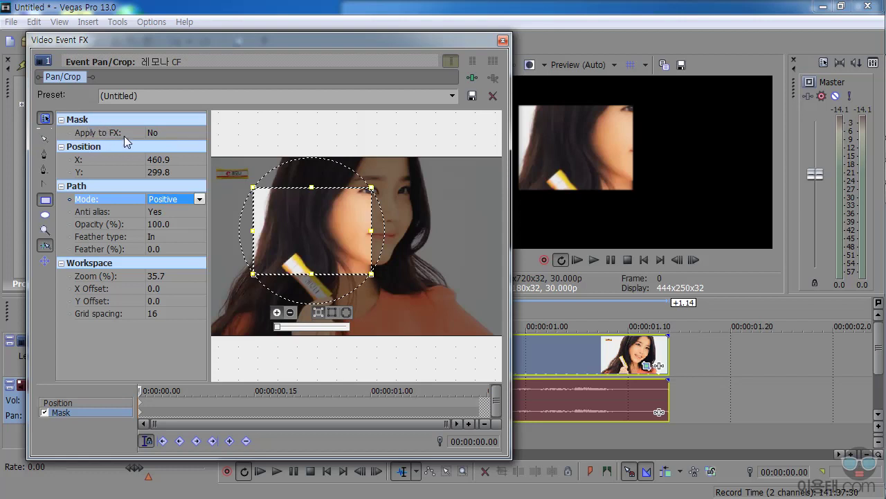
Step: Try applying the mask to FX, and set Apply to FX back to No
left_click(200, 132)
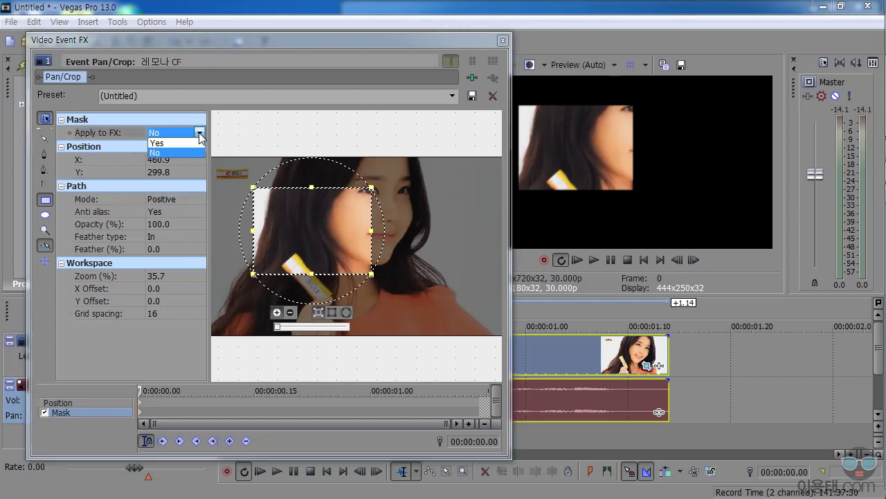
left_click(163, 143)
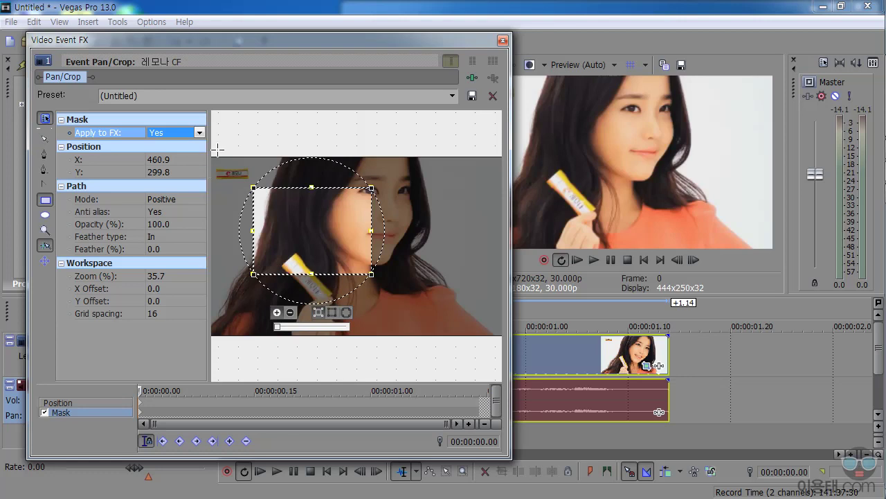
left_click(200, 132)
left_click(179, 154)
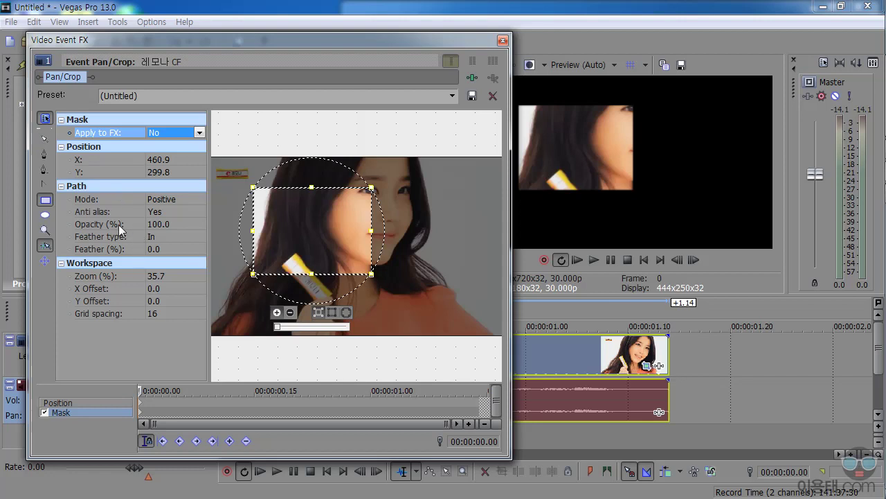
Step: Try out the mask's opacity and return it to 100%, and look at the anti-alias options
left_click(199, 224)
left_click(169, 236)
left_click(170, 235)
left_click(167, 236)
left_click_drag(166, 239, 205, 236)
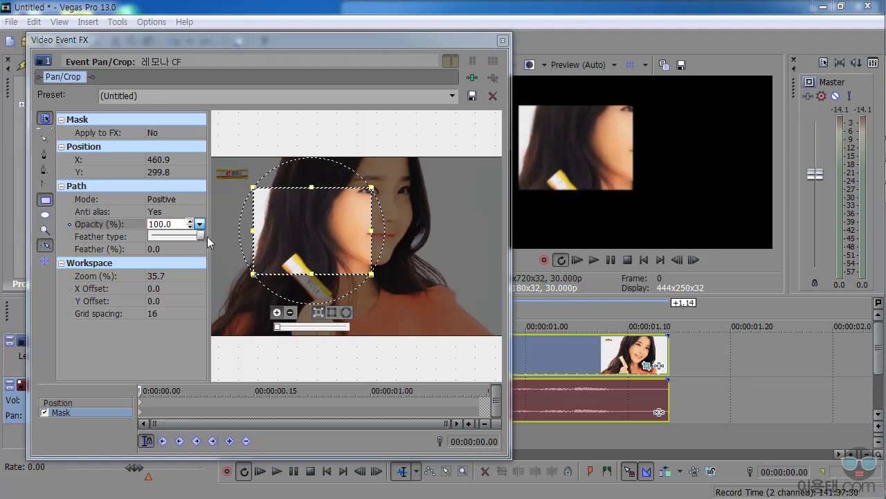
left_click(200, 211)
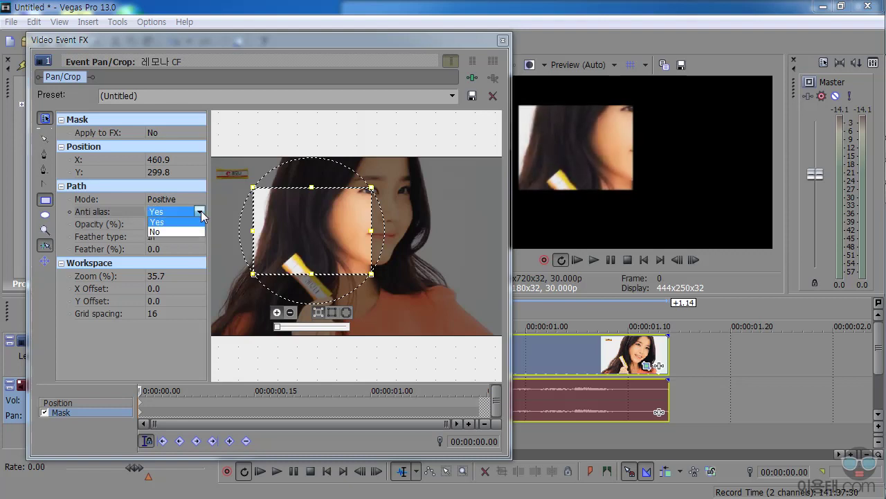
left_click(80, 236)
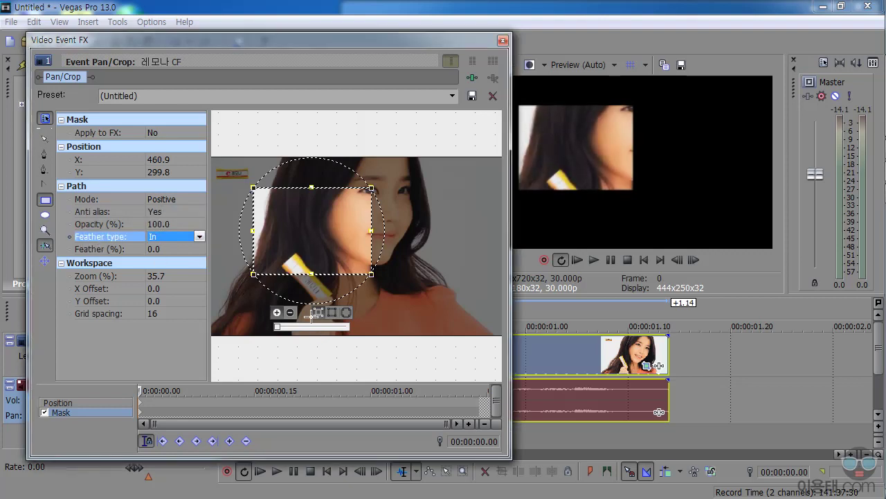
Step: Look at the feather types for the rectangular mask, and draw an oval mask over the woman's face
left_click(199, 236)
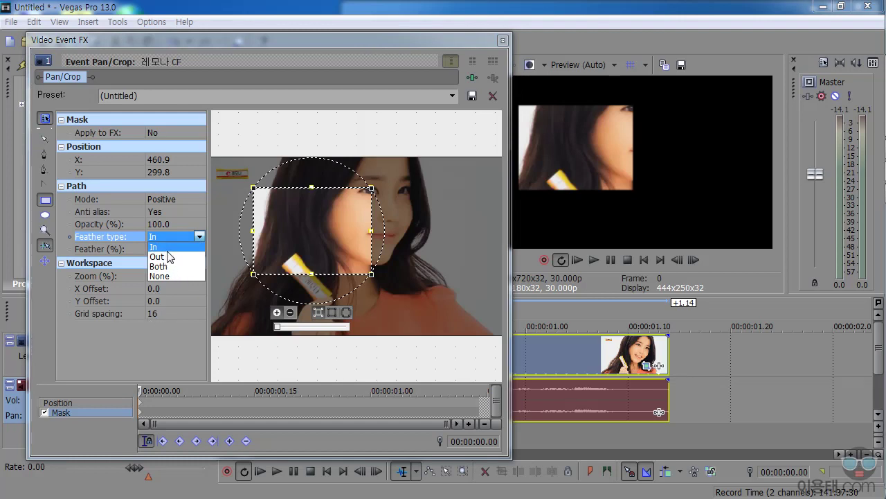
left_click(87, 360)
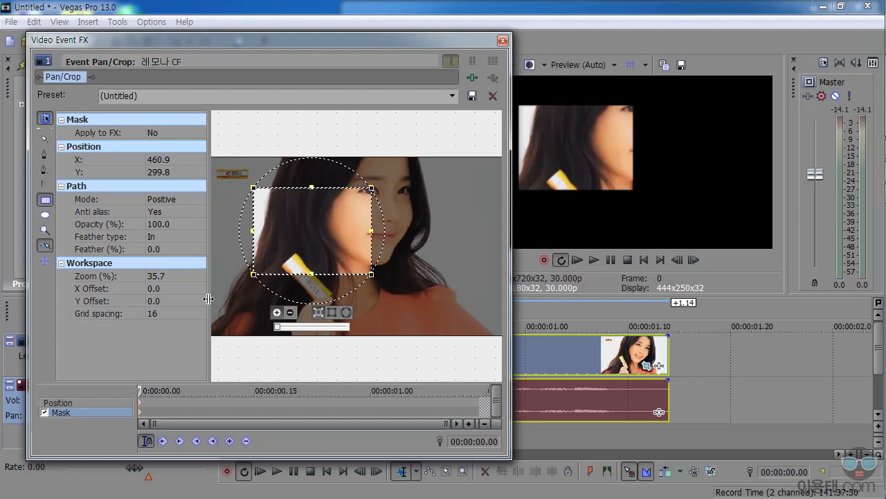
left_click(45, 214)
left_click_drag(424, 148, 324, 247)
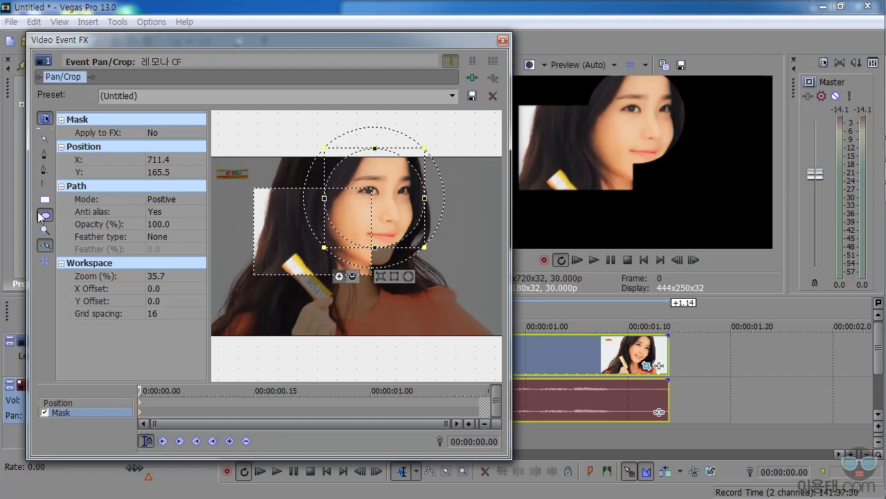
Step: Try the Negative and Positive path modes on the oval mask, and set its mode to Disabled
left_click(199, 199)
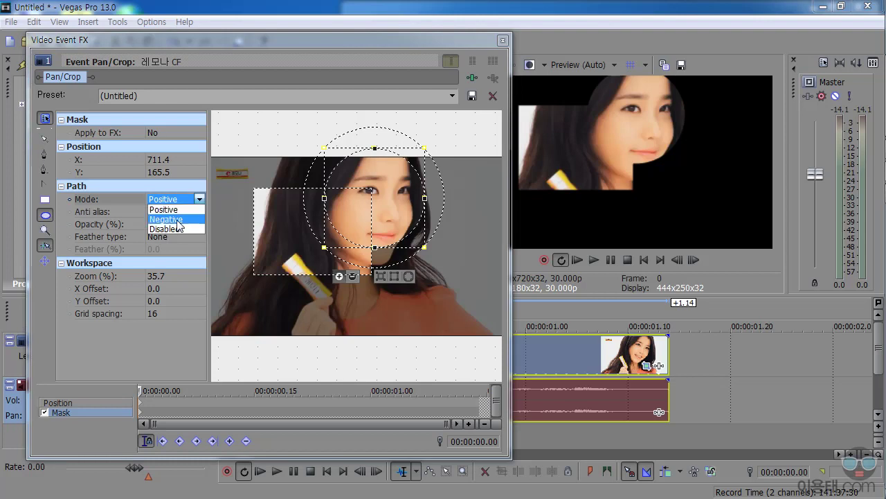
left_click(176, 218)
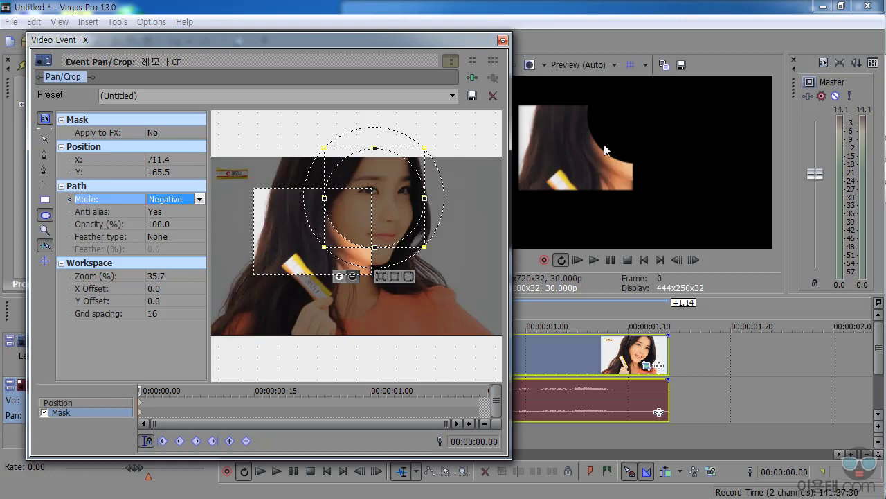
left_click(199, 199)
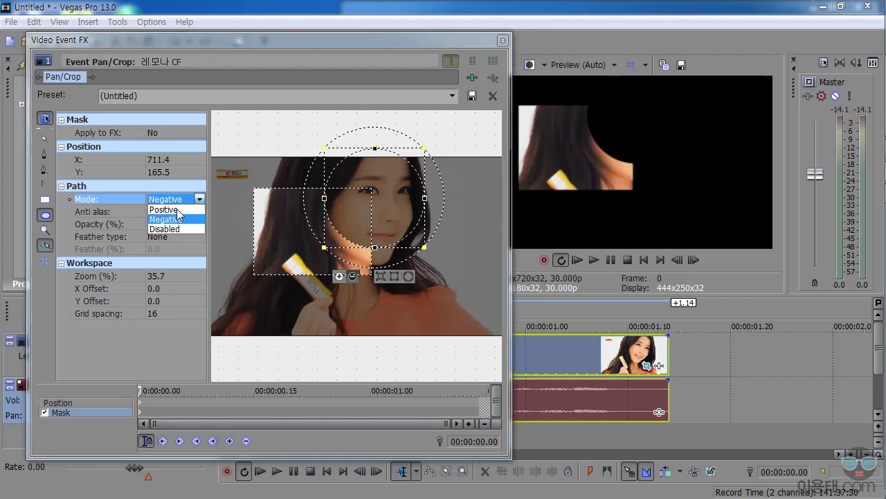
left_click(170, 210)
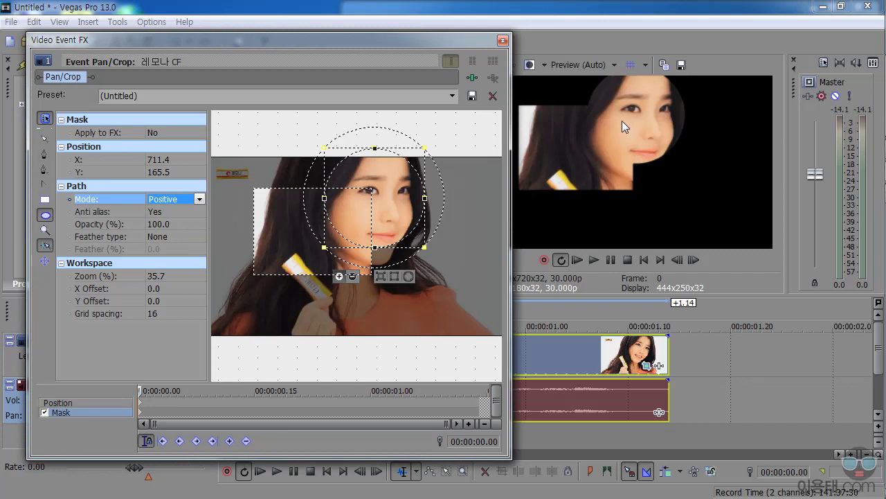
left_click(199, 198)
left_click(185, 229)
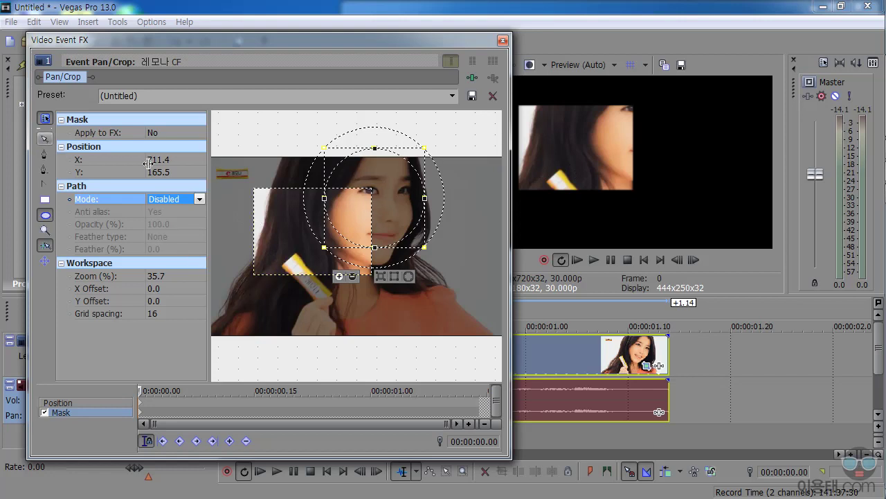
Step: Select the rectangular mask, try its Negative and Disabled path modes, and return it to Positive
left_click(46, 142)
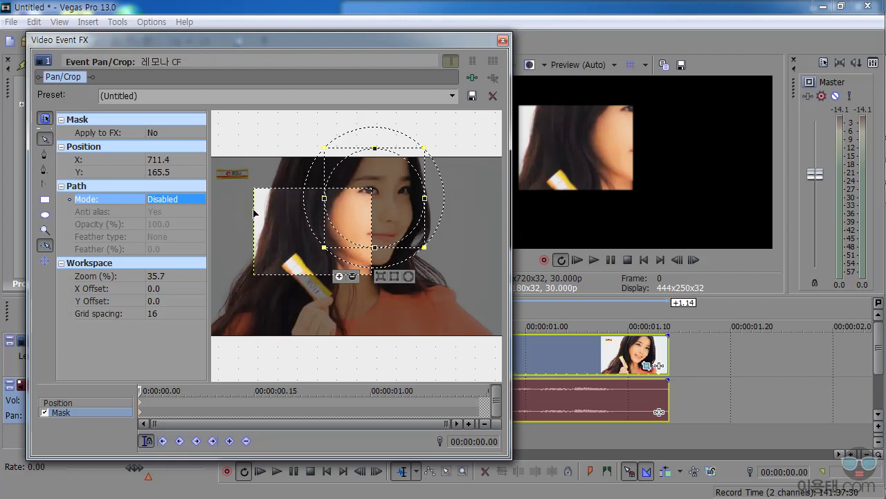
left_click(255, 213)
left_click(195, 198)
left_click(198, 199)
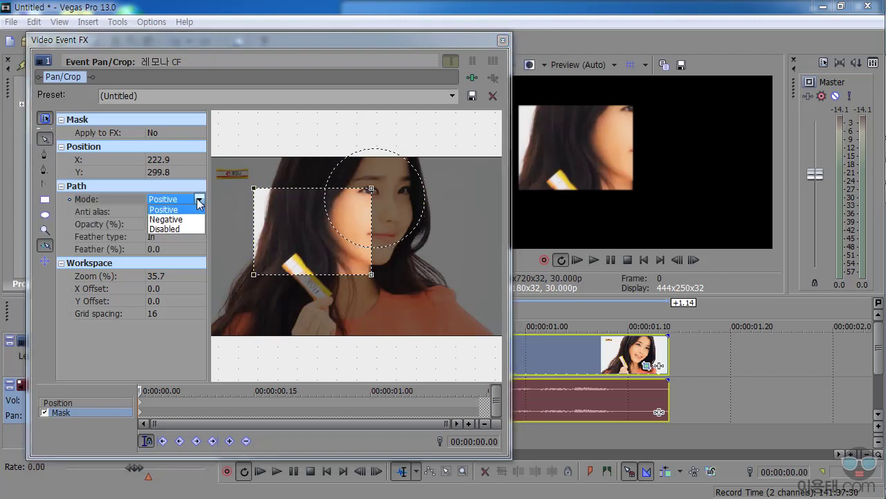
left_click(176, 219)
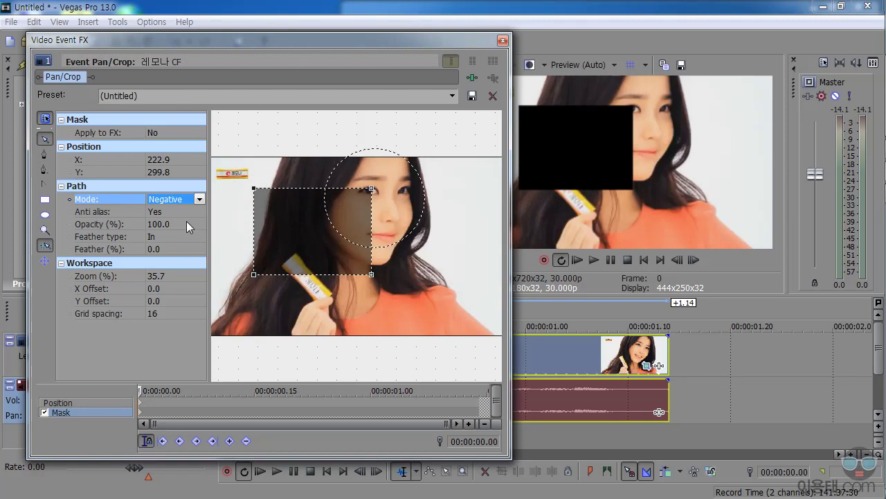
left_click(199, 198)
left_click(196, 208)
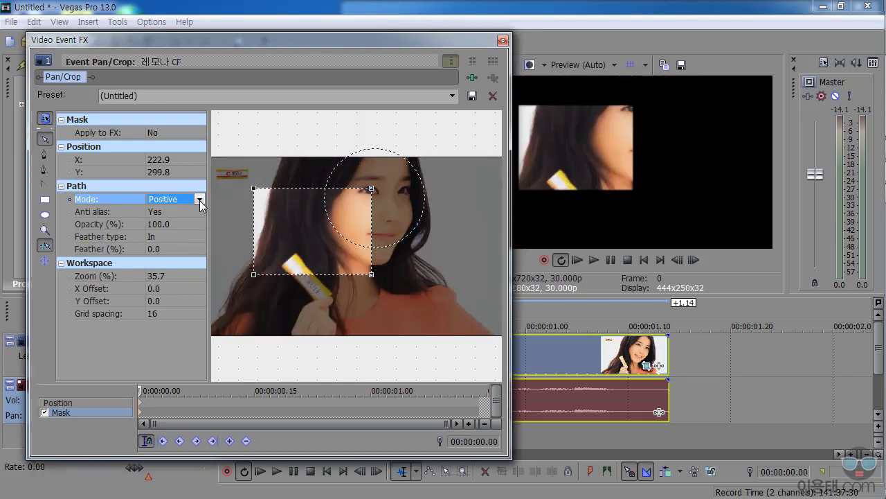
left_click(202, 198)
left_click(185, 229)
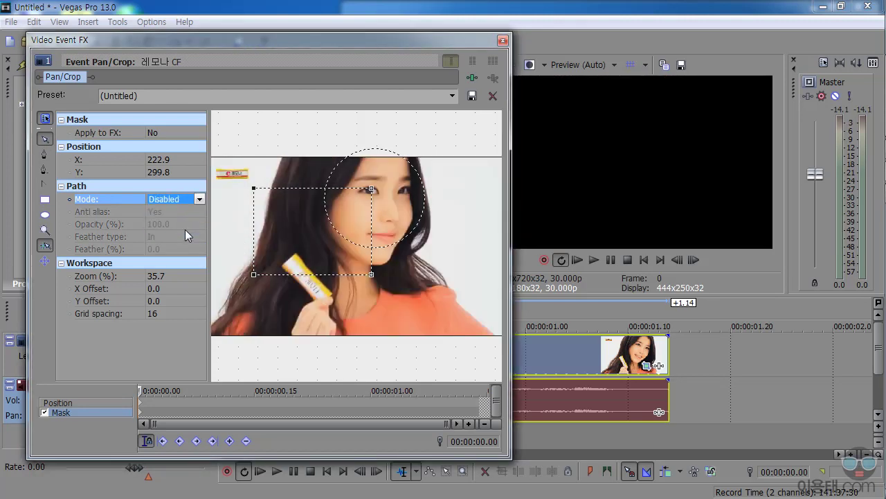
left_click(199, 199)
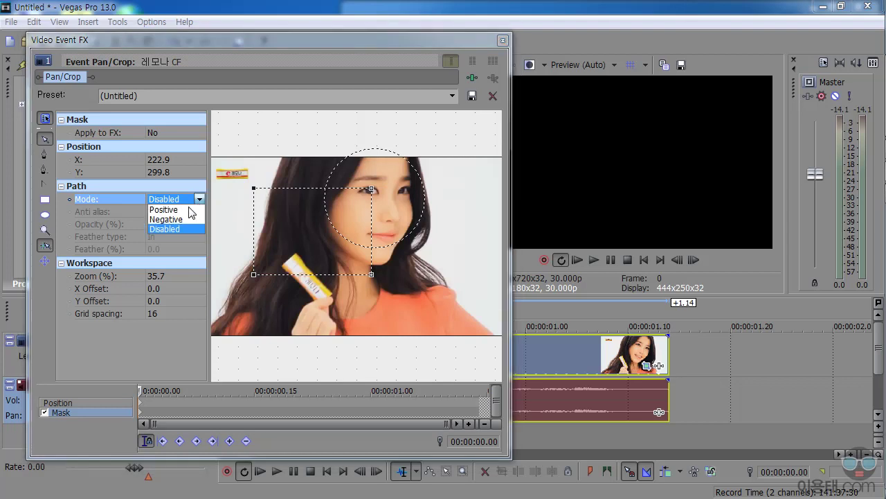
left_click(187, 208)
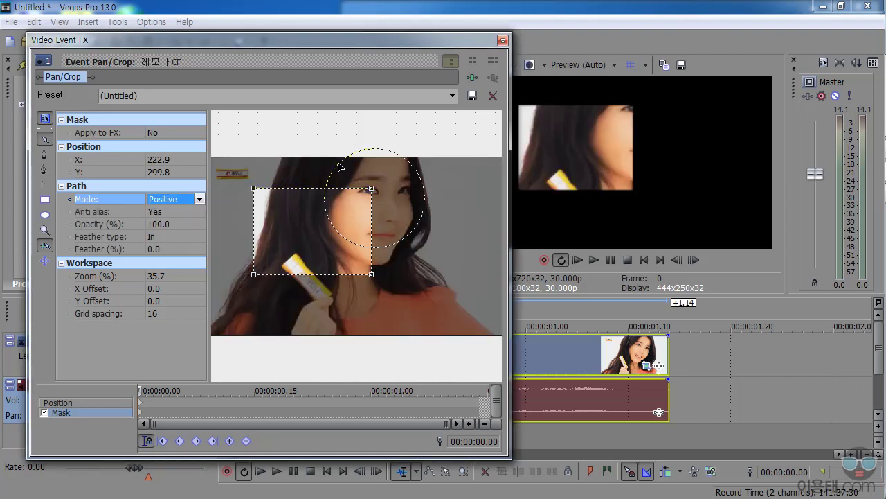
Step: Select the oval mask on the face and set its path mode back to Positive
left_click(339, 166)
left_click(199, 198)
left_click(181, 209)
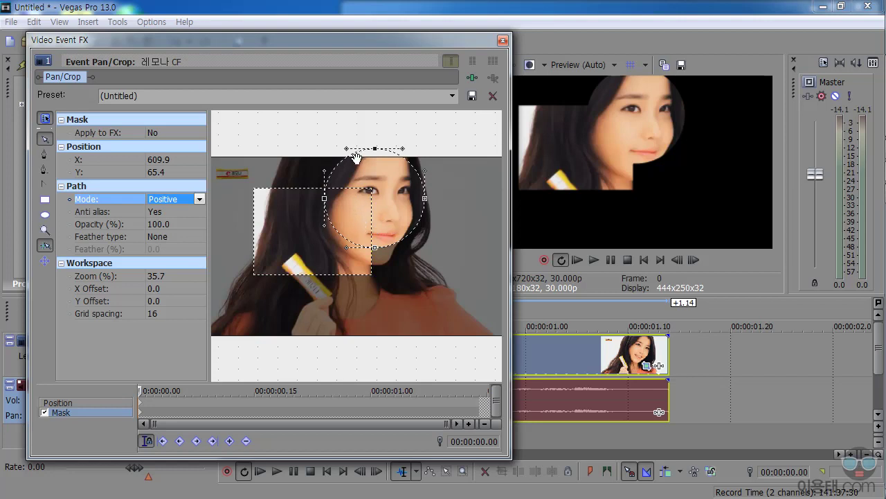
Step: Turn off snapping and bend the oval mask inward beside the cheek with its left anchor's curve handle
left_click(407, 235)
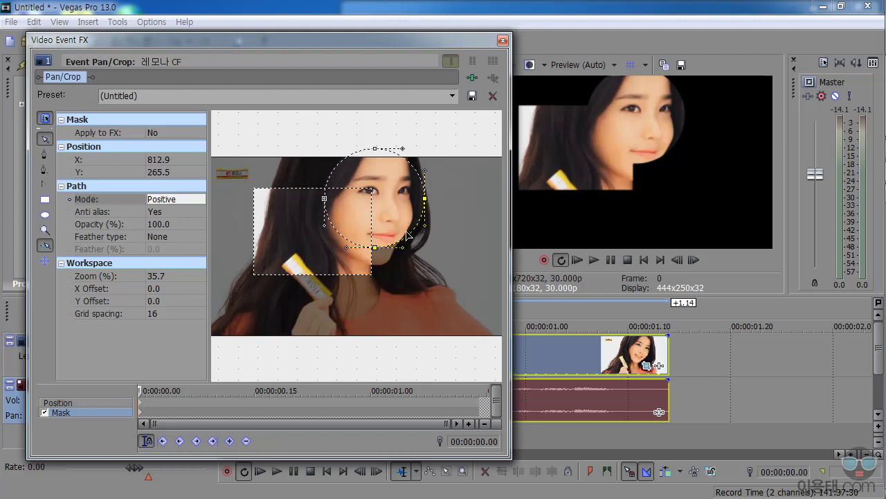
left_click(325, 199)
mouse_move(325, 231)
left_mouse_down()
mouse_move(339, 227)
mouse_move(341, 235)
mouse_move(320, 244)
mouse_move(342, 236)
mouse_move(329, 239)
left_mouse_up()
left_click(45, 246)
left_click(338, 229)
left_click_drag(338, 229, 381, 207)
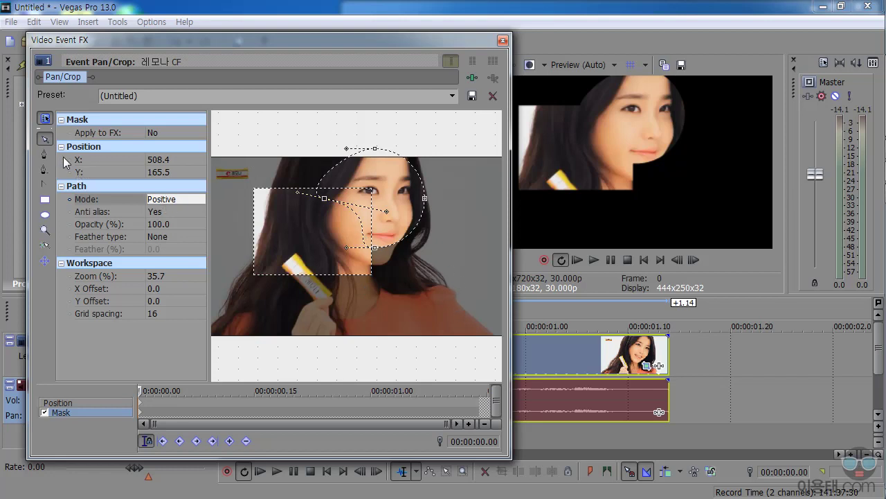
Step: Delete the rectangular mask and the reshaped oval mask completely from the clip
left_click(443, 308)
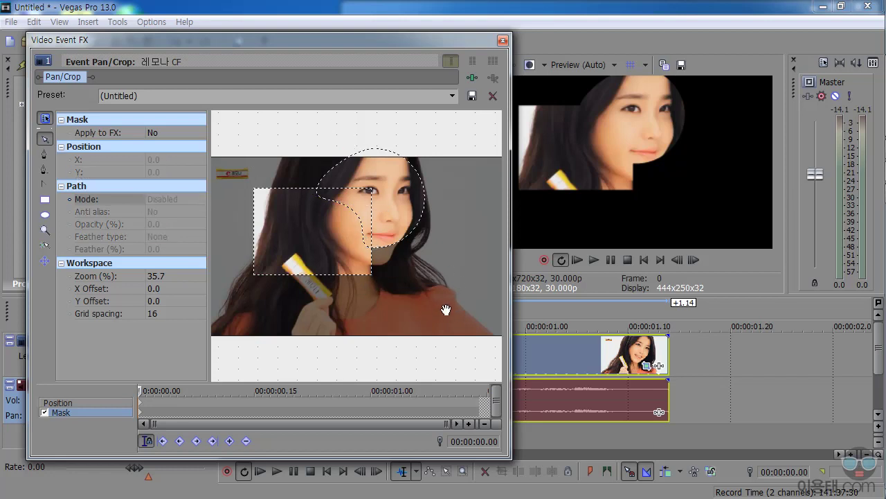
left_click(290, 188)
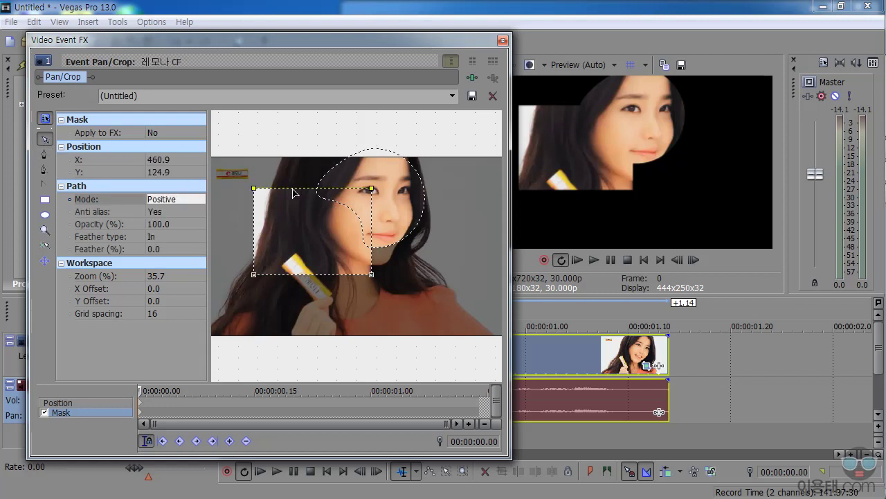
key("Delete")
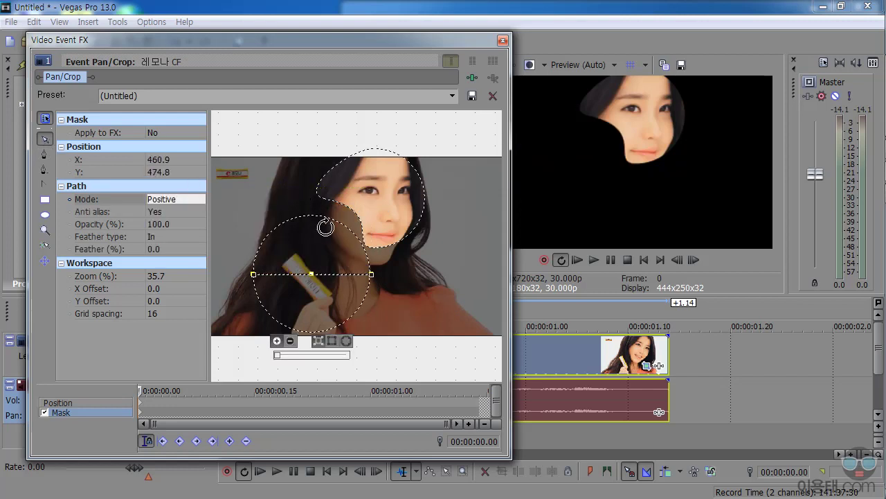
left_click(321, 200)
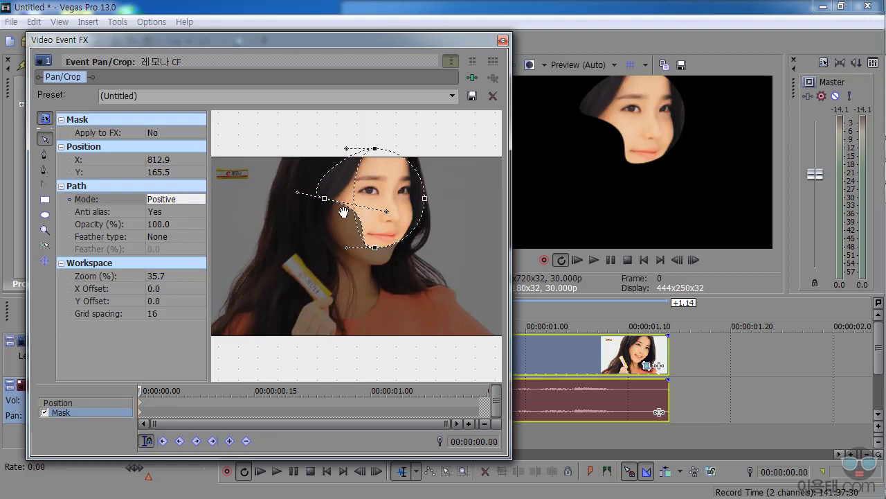
key("Delete")
key("Delete")
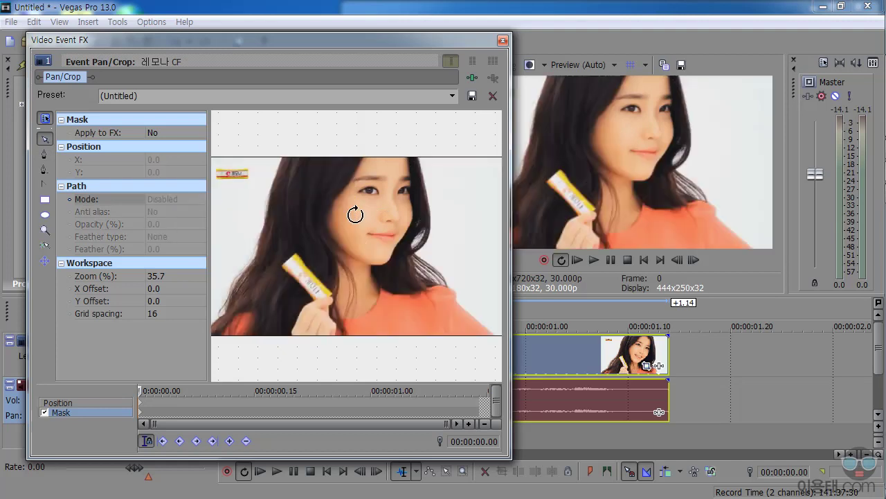
Step: Choose the Anchor Creation tool, enlarge the Video Event FX window, and zoom in on the yellow stick packet in the hand
left_click(45, 155)
left_click(45, 155)
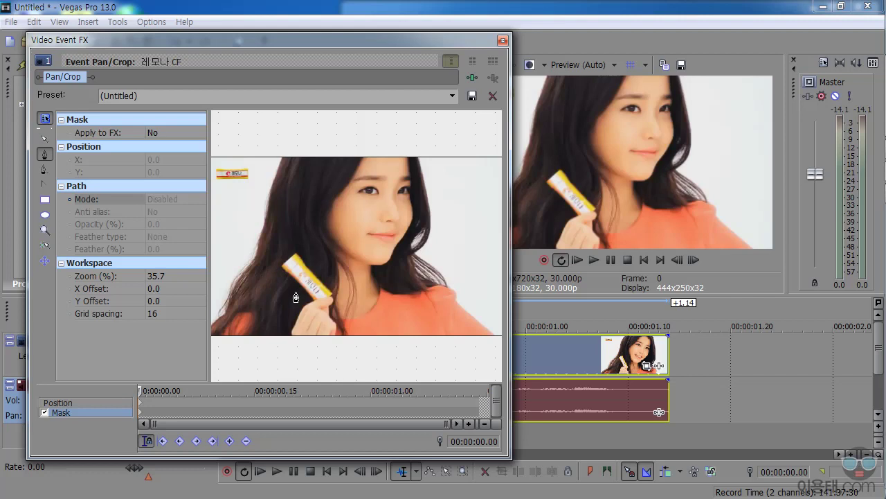
scroll(290, 295, "up", 4)
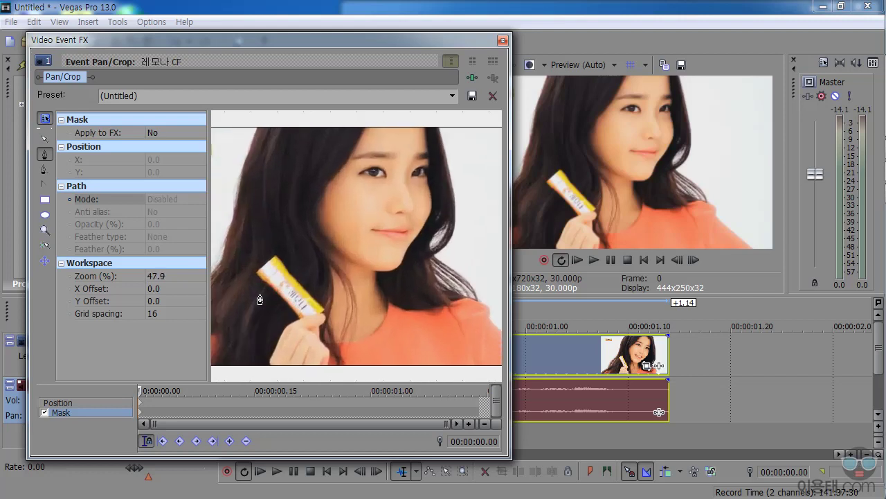
scroll(260, 299, "up", 5)
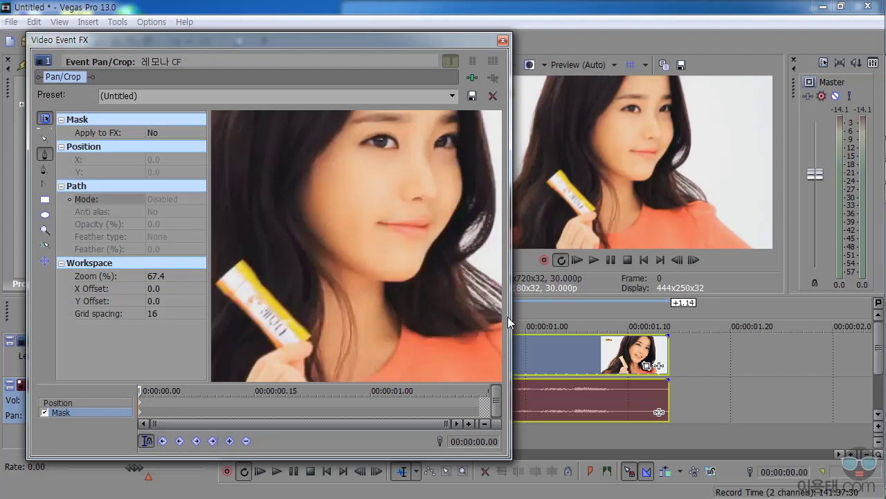
left_click_drag(508, 317, 885, 317)
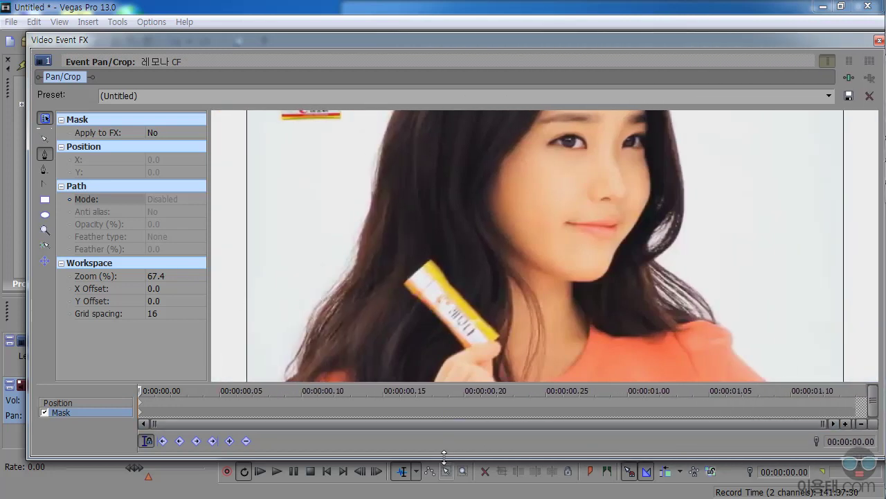
left_click_drag(448, 457, 447, 495)
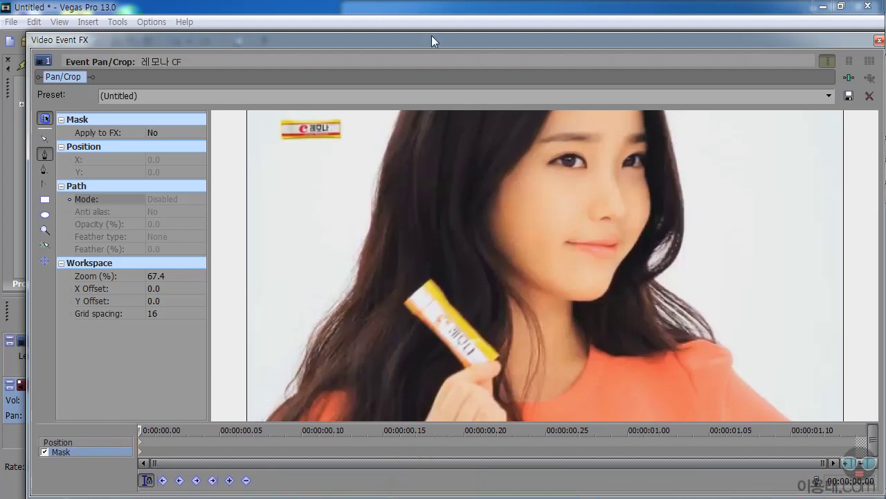
left_click_drag(432, 40, 416, 13)
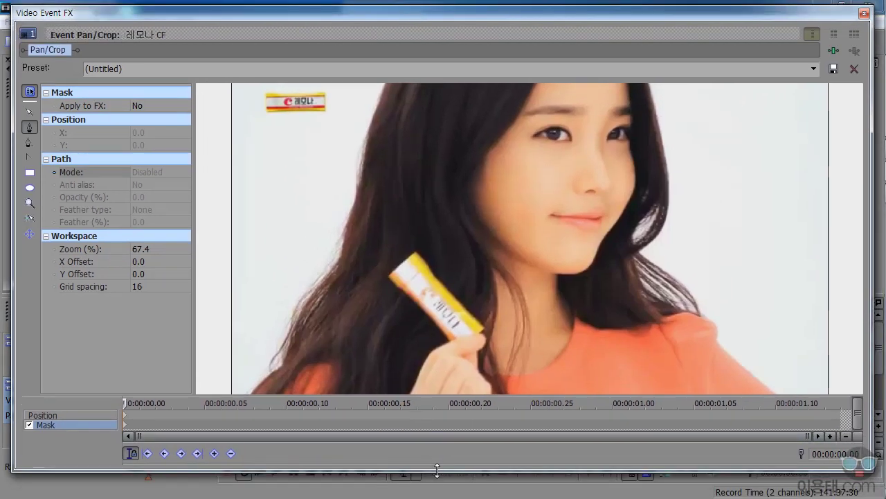
left_click_drag(437, 470, 437, 489)
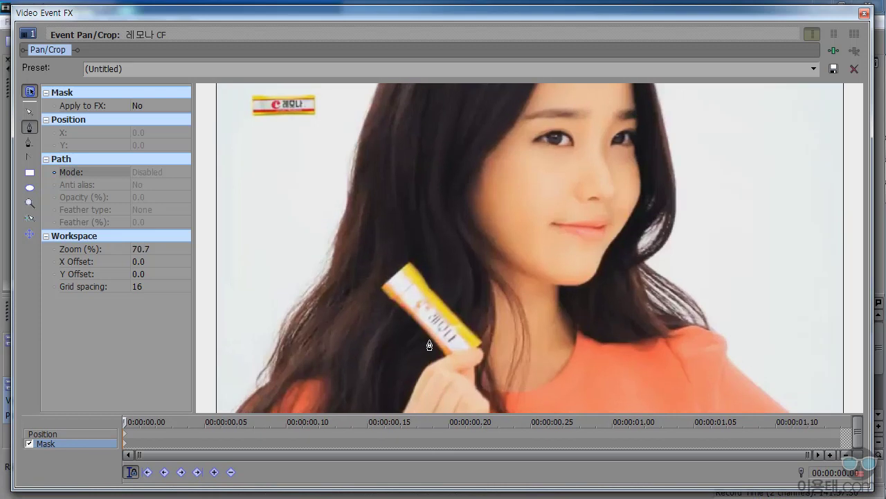
scroll(429, 345, "up", 6)
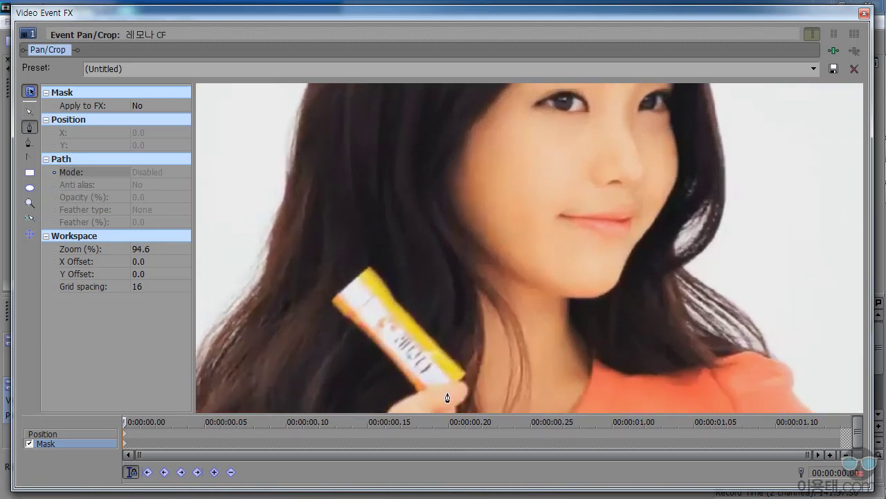
Step: Outline the yellow stick packet down to the fingers with a closed mask path of seven anchors
left_click(332, 304)
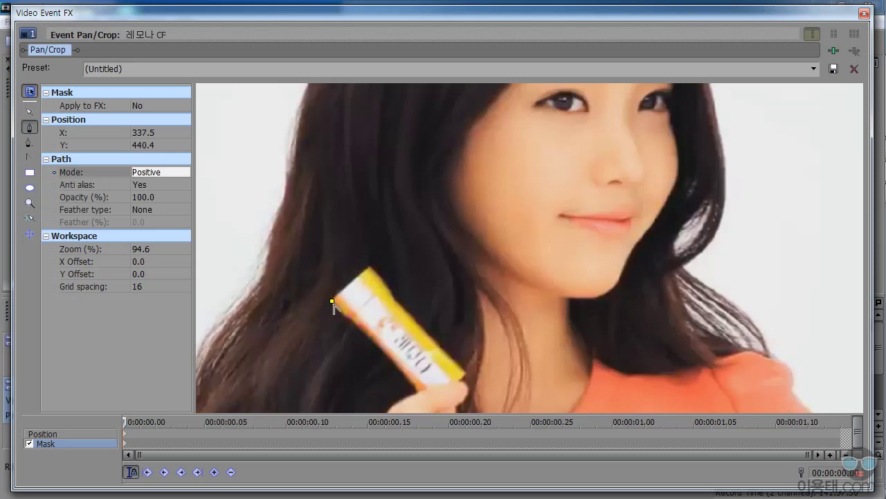
left_click(369, 271)
left_click(393, 301)
mouse_move(393, 303)
left_mouse_down()
mouse_move(421, 301)
mouse_move(395, 307)
mouse_move(422, 289)
mouse_move(401, 316)
left_mouse_up()
left_click(466, 373)
left_click(459, 380)
mouse_move(418, 393)
left_mouse_down()
mouse_move(396, 408)
mouse_move(419, 394)
left_mouse_up()
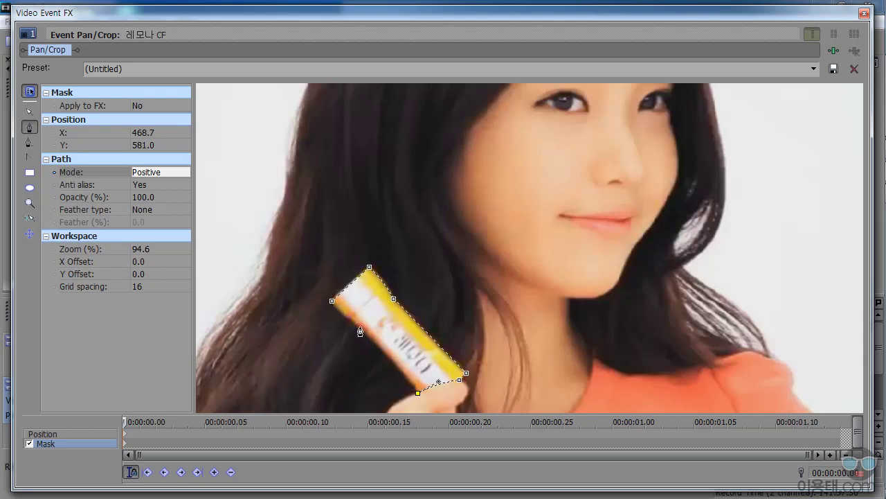
mouse_move(355, 329)
left_mouse_down()
mouse_move(311, 309)
mouse_move(307, 287)
mouse_move(327, 330)
mouse_move(356, 331)
left_mouse_up()
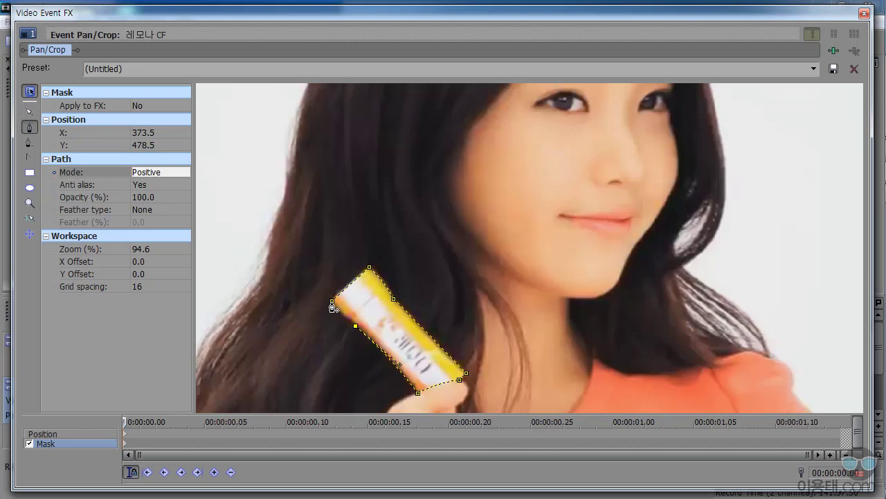
left_click(333, 303)
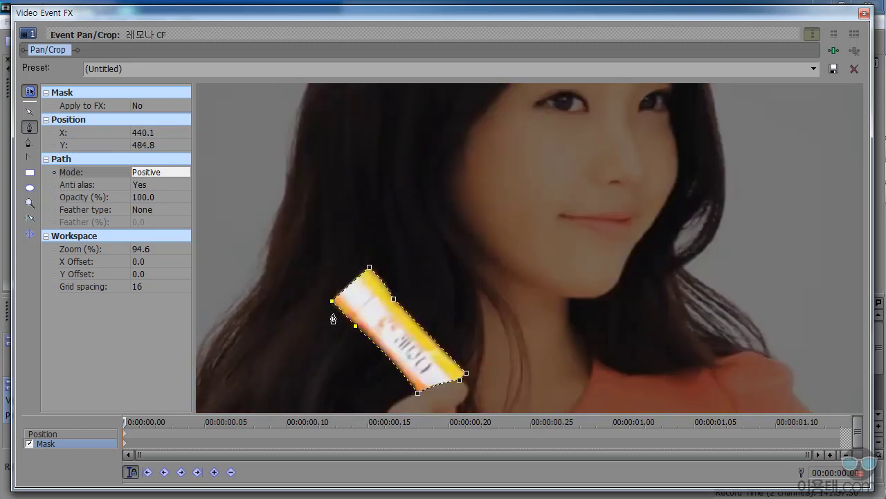
Step: Shrink the Video Event FX window and move it clear of the video preview showing the masked packet
left_click(362, 332)
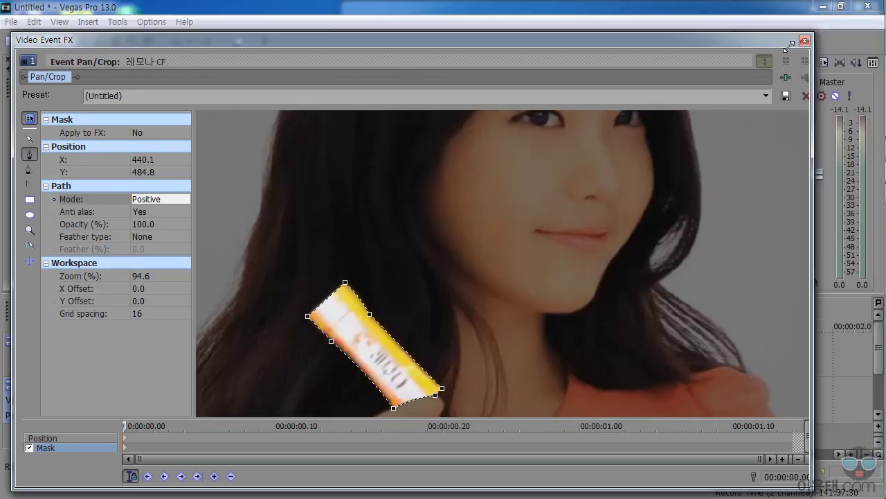
left_click_drag(875, 6, 475, 133)
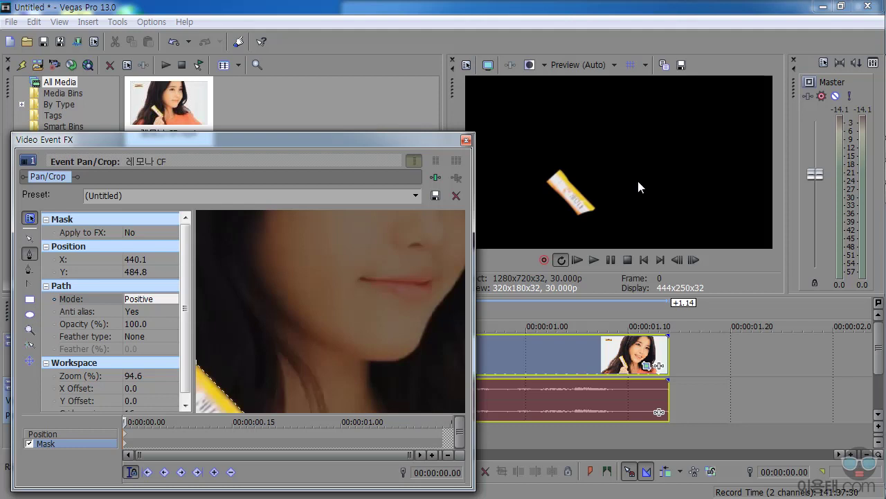
left_click_drag(359, 141, 383, 52)
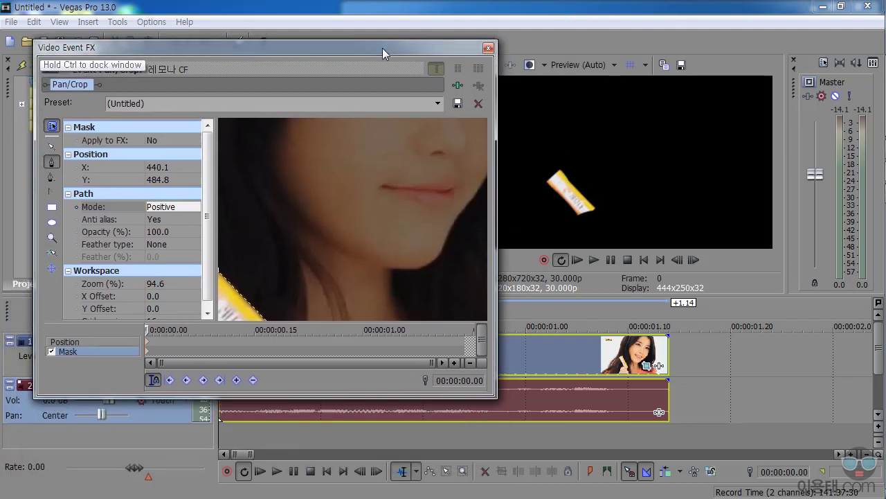
Step: Centre the yellow packet in the mask workspace with an X offset of 180.0 and a Y offset of -101.3
left_click_drag(210, 233, 210, 240)
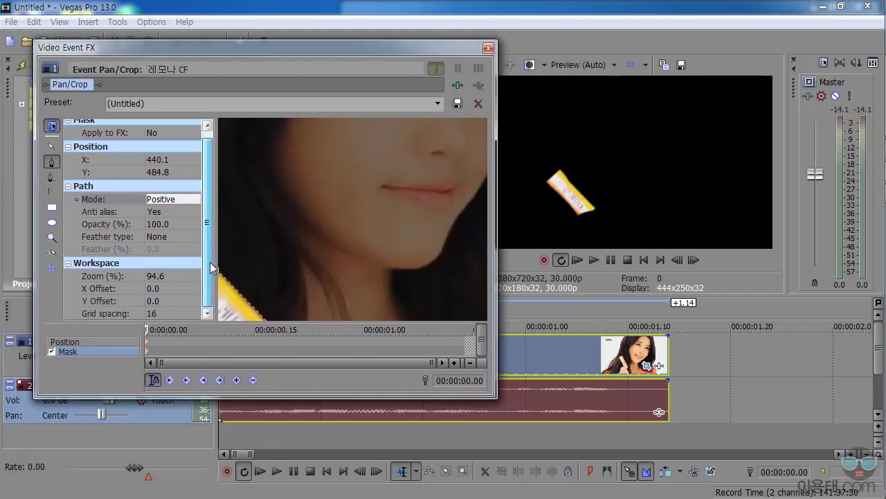
left_click(170, 288)
left_click(186, 285)
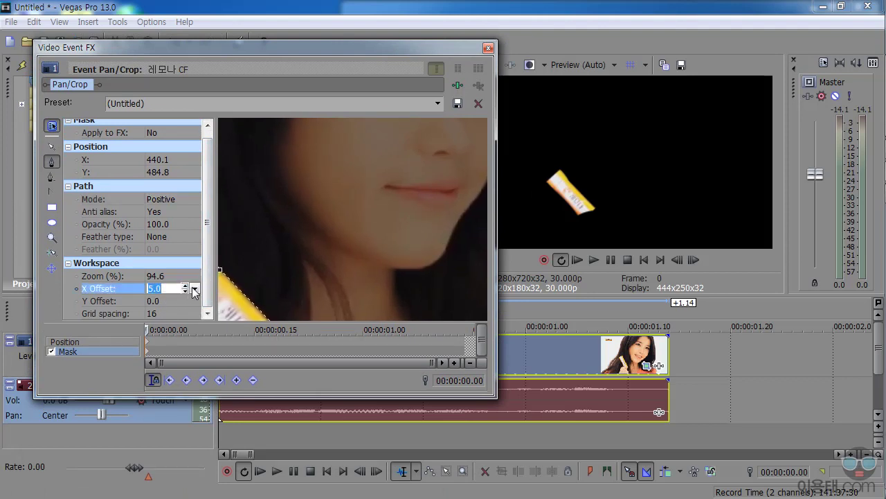
left_click(194, 288)
left_click_drag(172, 305, 175, 305)
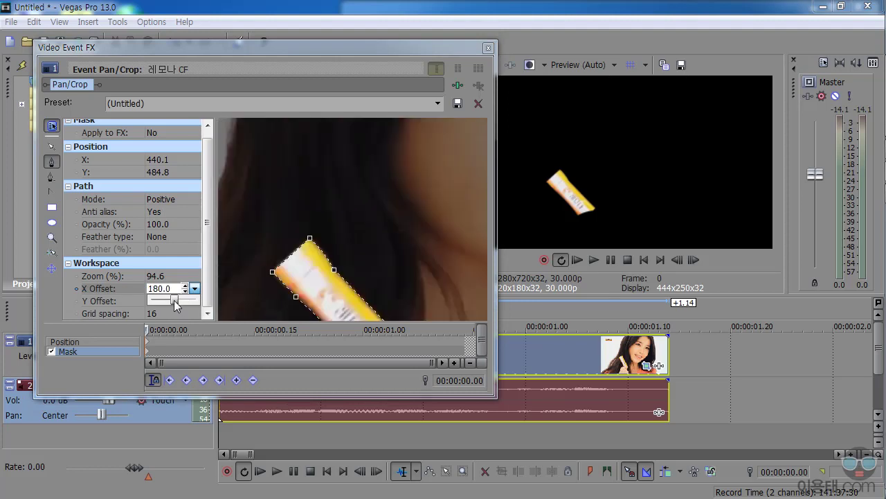
left_click(184, 299)
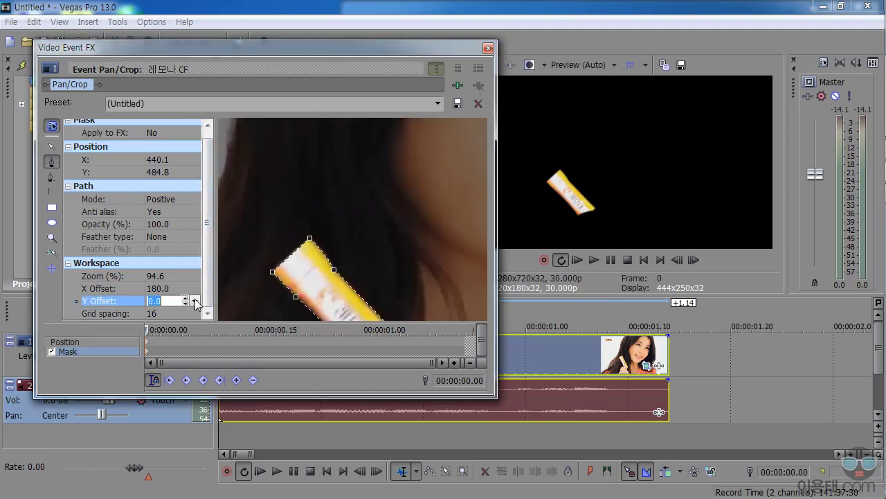
left_click(196, 302)
left_click_drag(177, 314, 167, 315)
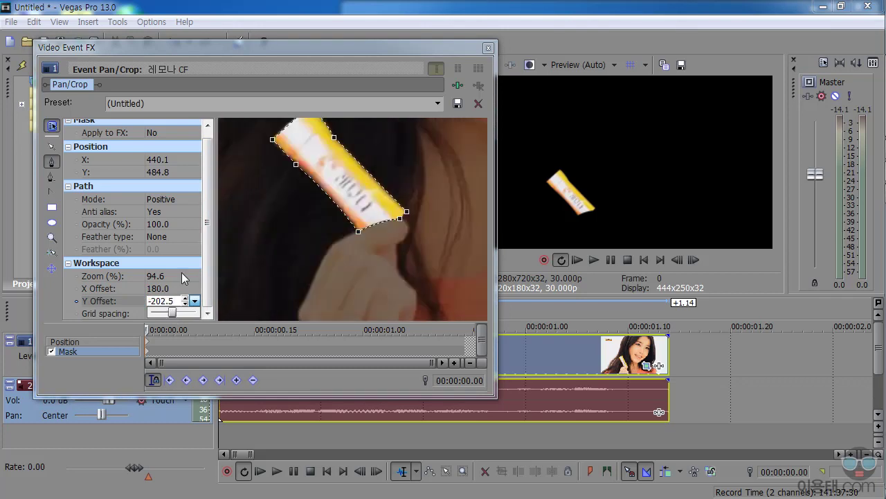
left_click(173, 313)
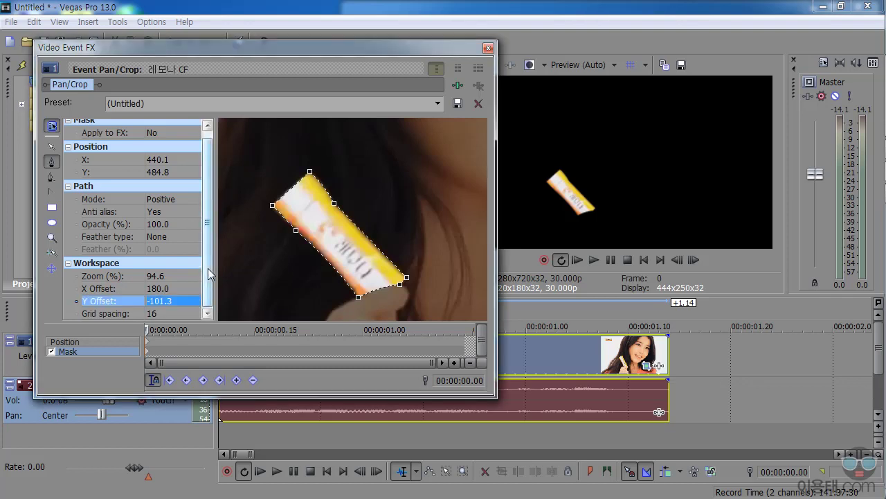
Step: Move the Video Event FX window off the timeline and add 레모나 CF.mp4 from the start on new tracks below the masked clip
left_click_drag(304, 49, 694, 428)
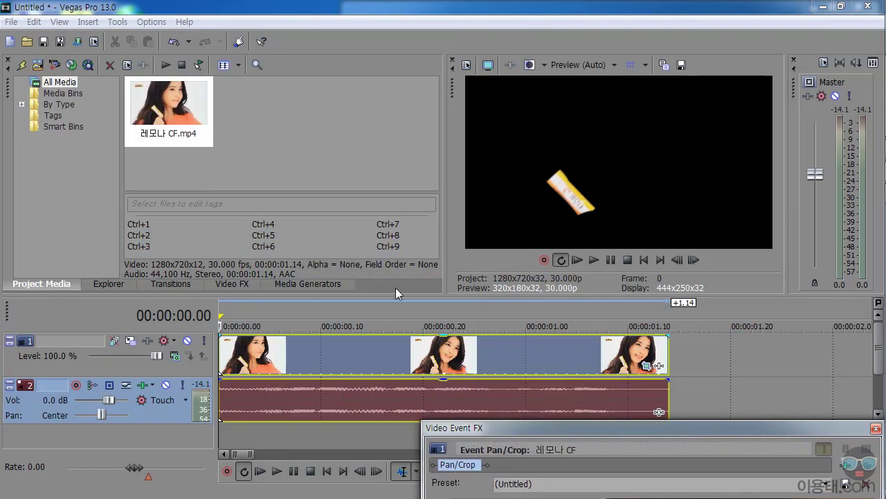
left_click_drag(396, 295, 396, 249)
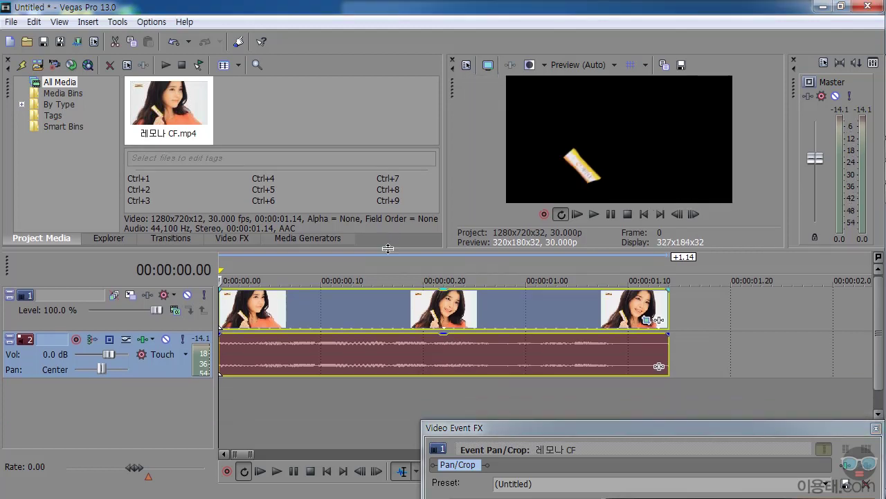
left_click(164, 112)
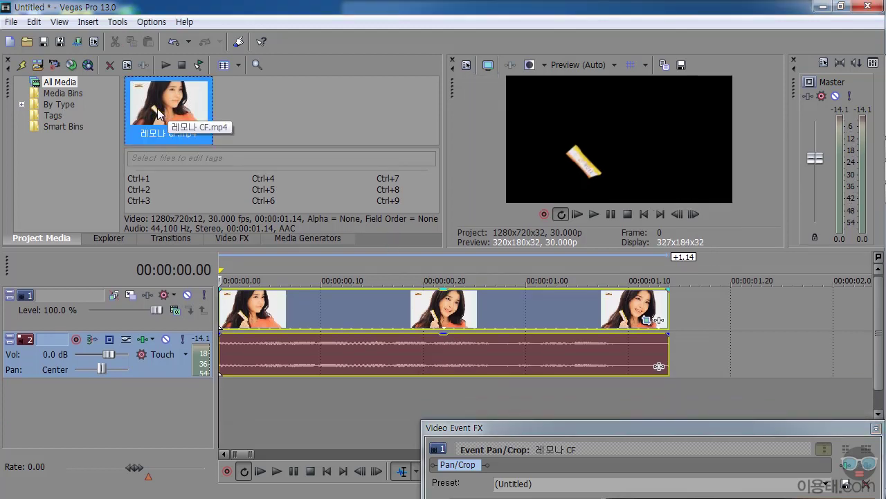
left_click_drag(160, 105, 180, 138)
left_click_drag(242, 382, 220, 414)
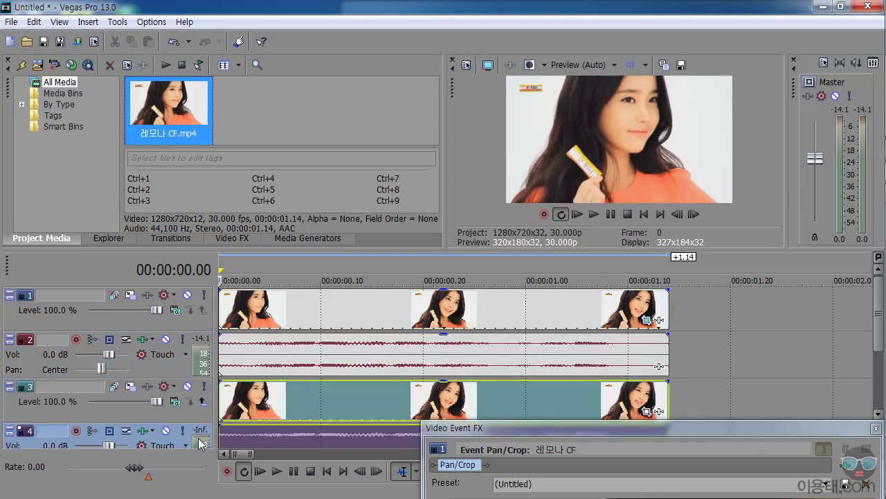
Step: Delete the original audio track 2 between the two video tracks, and enlarge the preview area again
left_click_drag(729, 247, 729, 153)
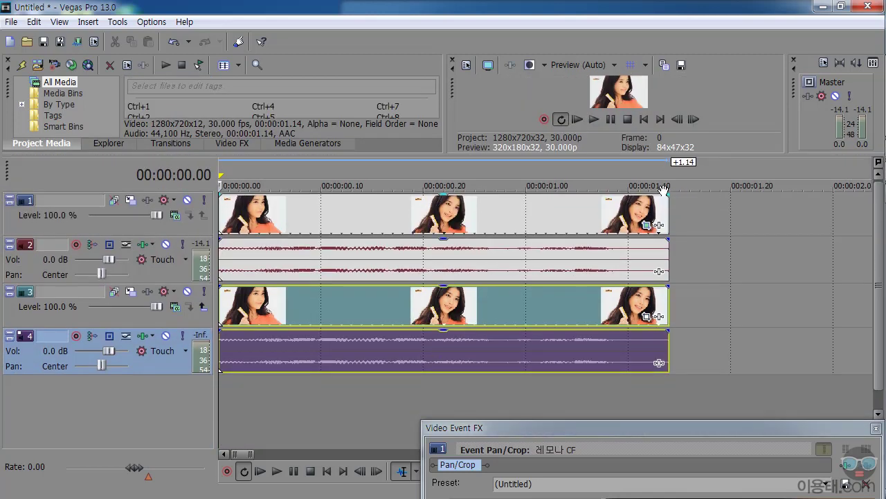
left_click(176, 271)
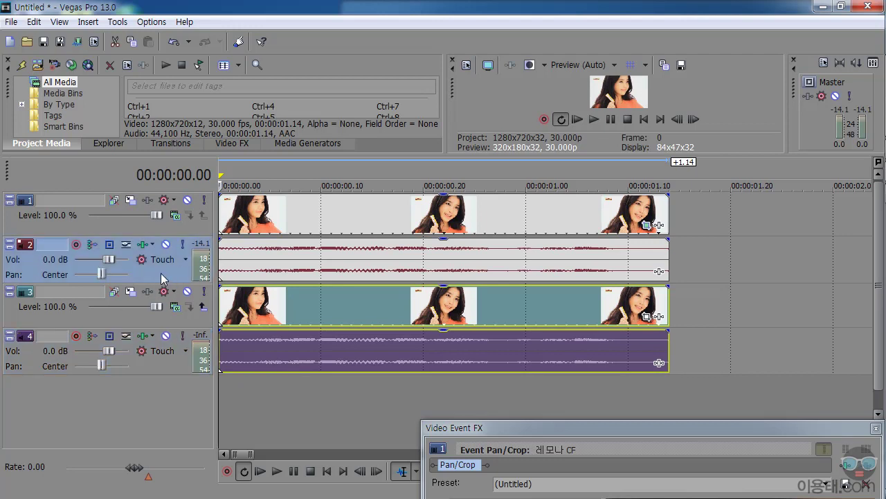
key("Delete")
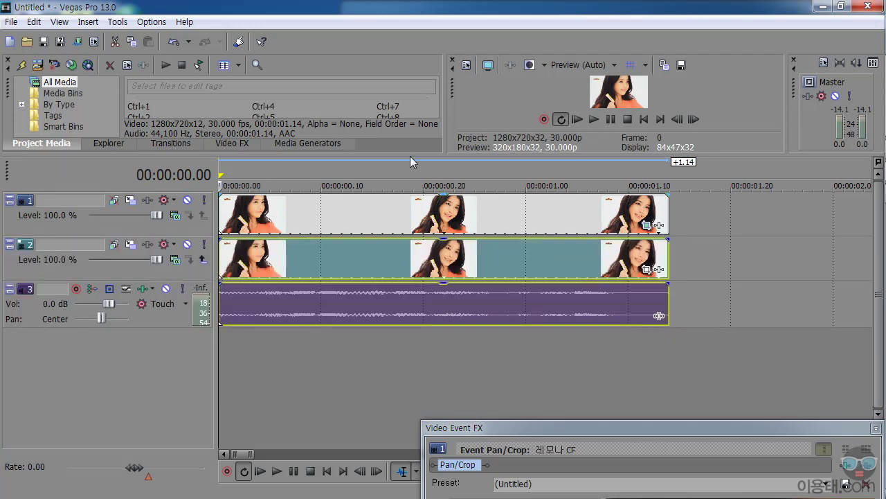
left_click_drag(410, 152, 410, 265)
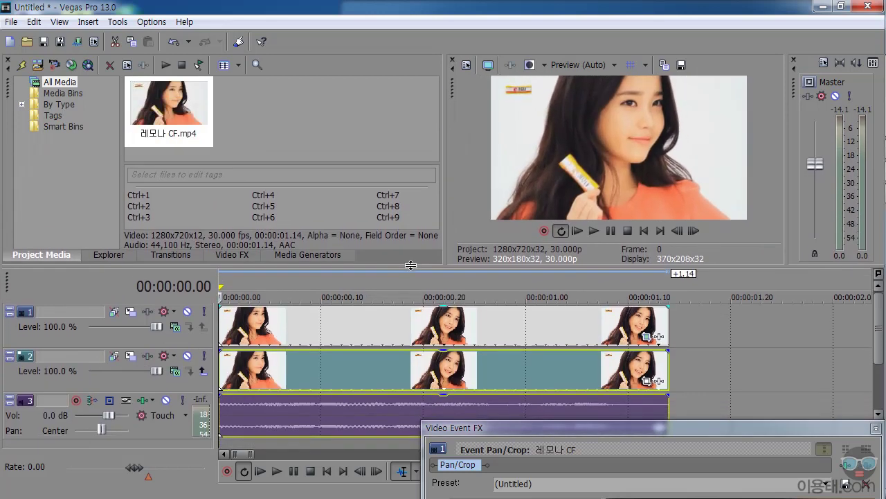
Step: Select the masked clip on track 1 and, at the project start, mute track 2 to view the packet alone, and unmute it
left_click(138, 339)
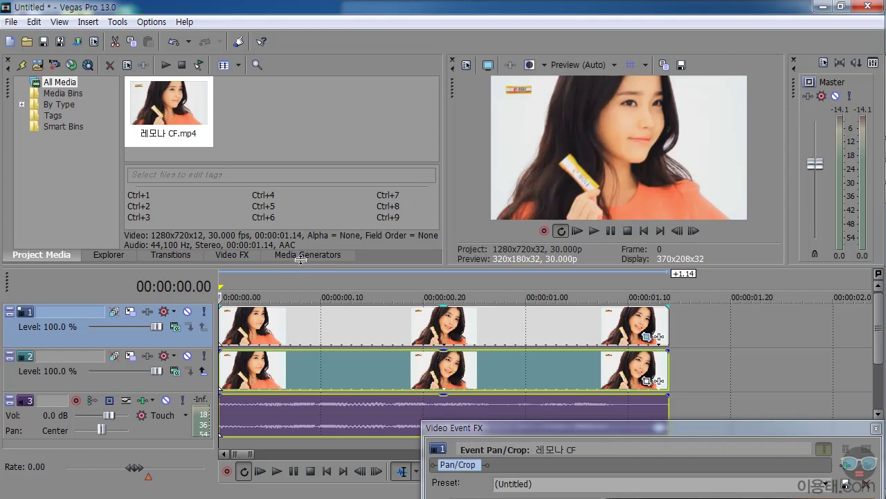
left_click_drag(301, 266, 301, 249)
left_click(294, 302)
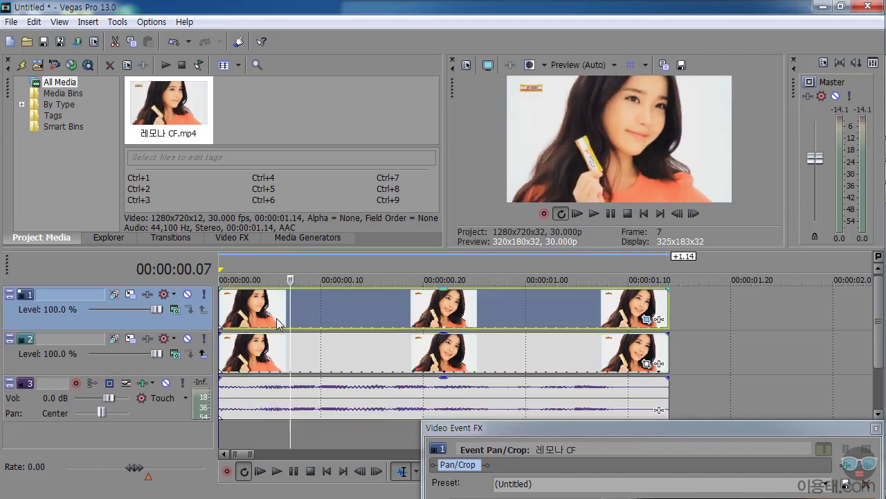
key("ctrl+Home")
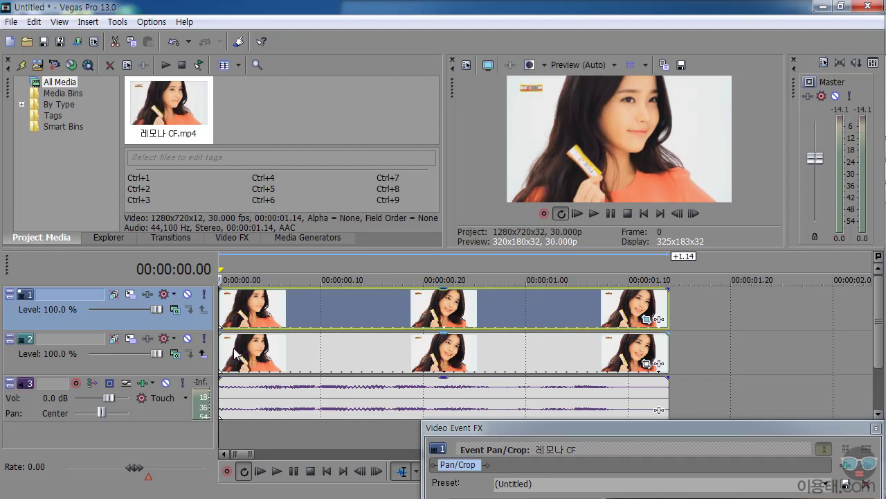
left_click(186, 338)
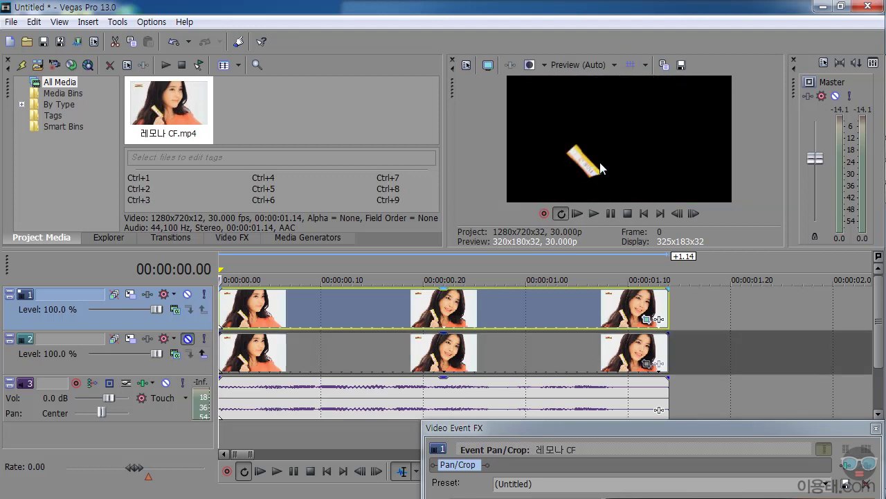
left_click(186, 338)
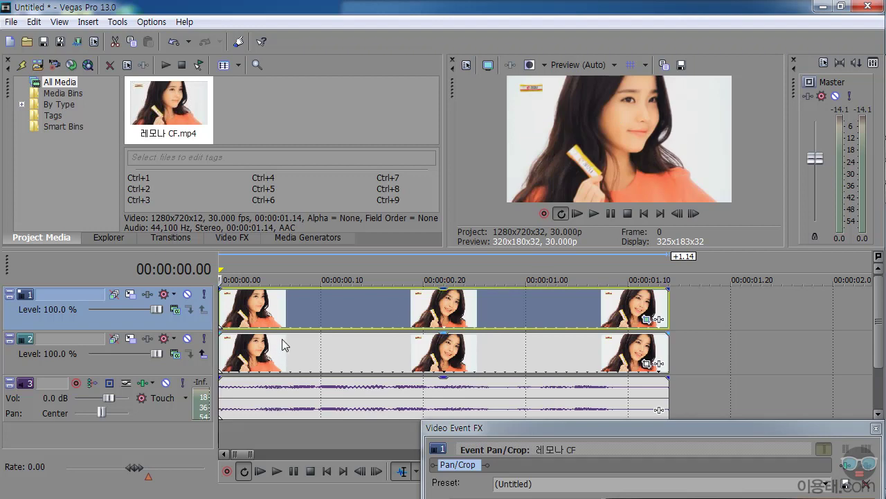
Step: Soften the packet mask's edges with feather type Both and a feather of 1%
left_click_drag(582, 425, 527, 131)
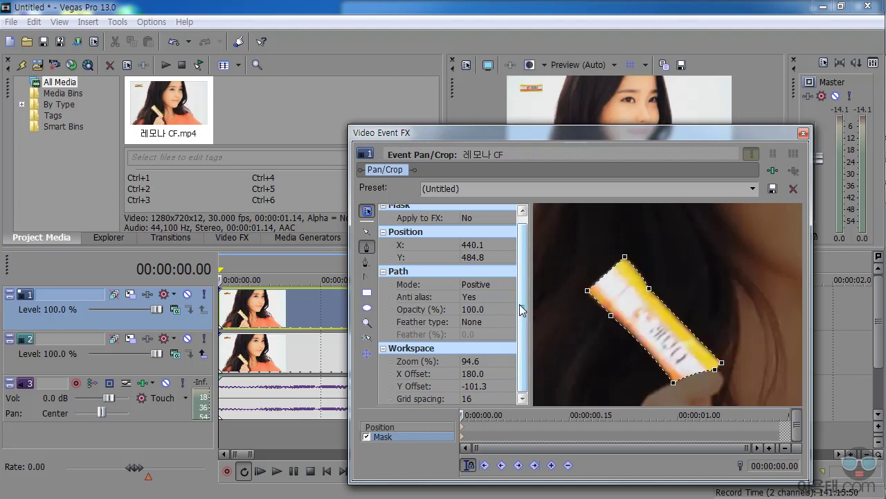
left_click(504, 320)
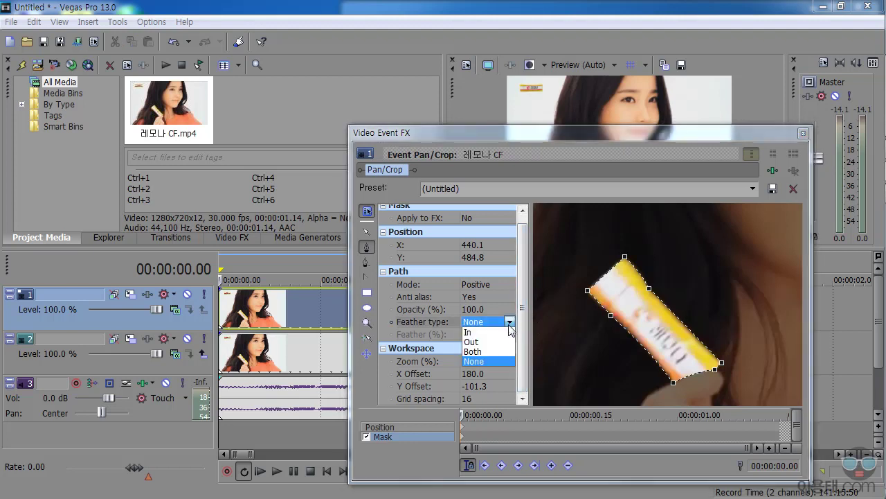
left_click(495, 359)
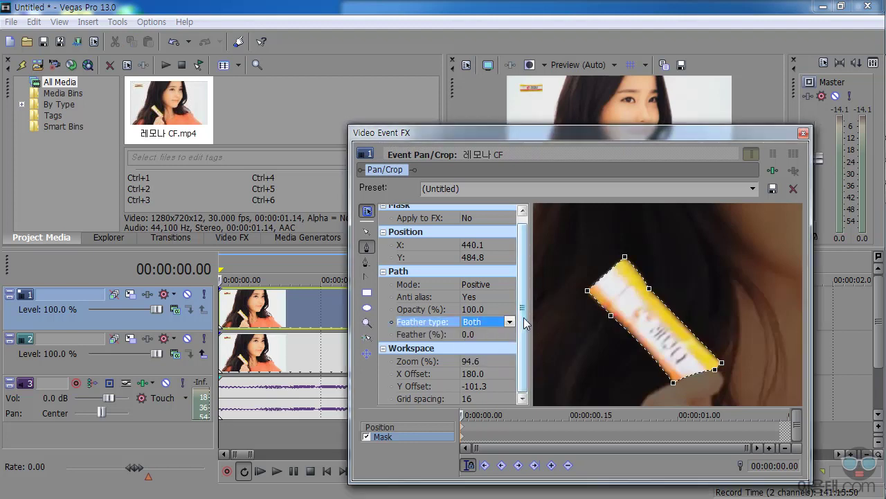
left_click(479, 334)
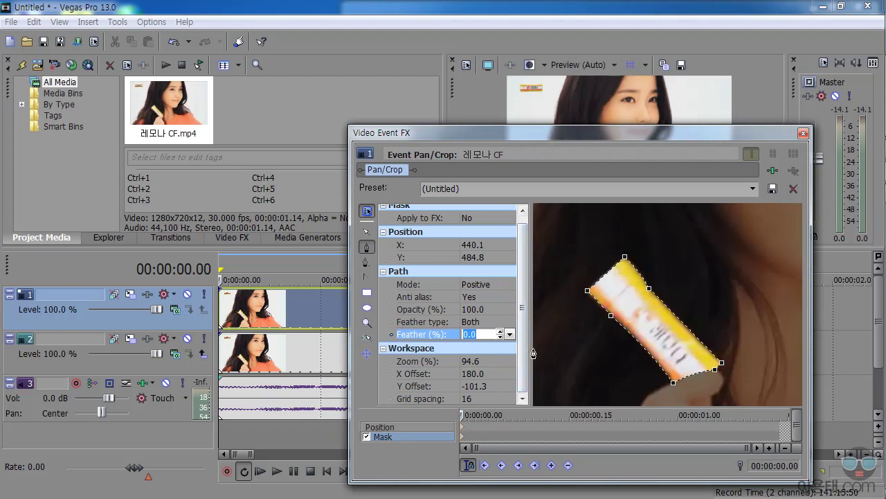
type("2")
key("Return")
left_click(490, 335)
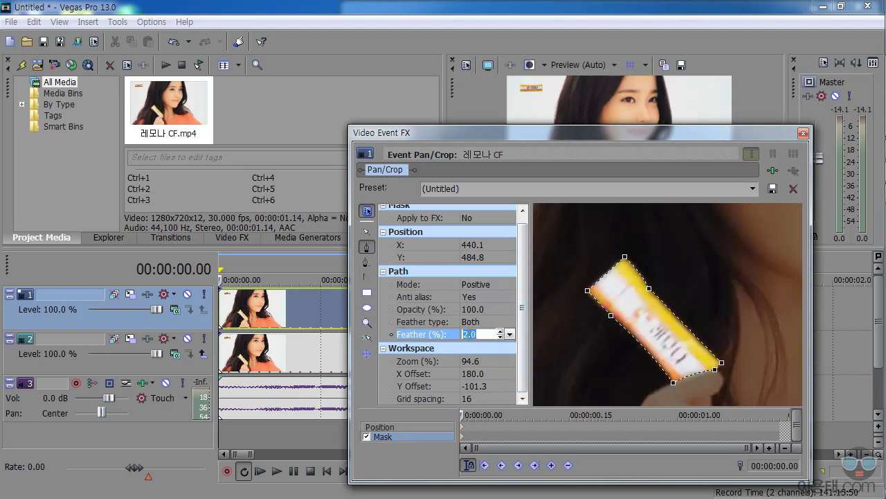
key("Return")
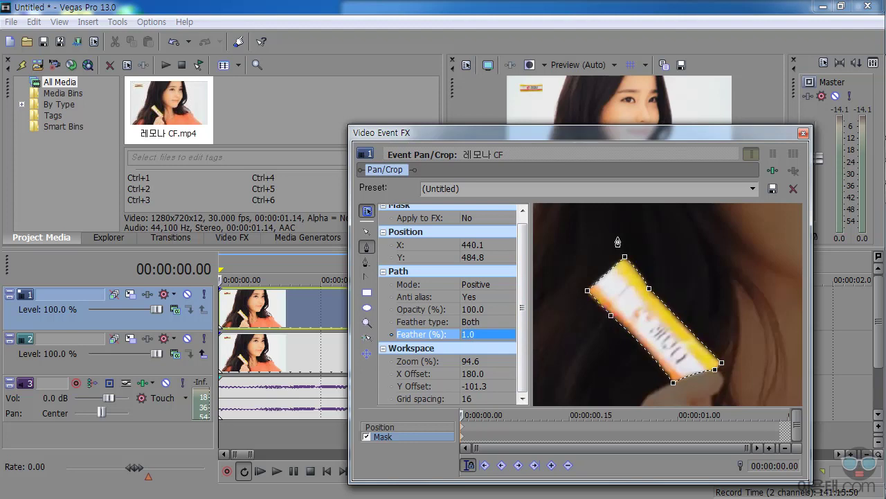
Step: Move the Video Event FX window out of the way, check the composite at frames 8 and 12, and return to the start
left_click_drag(577, 133, 554, 450)
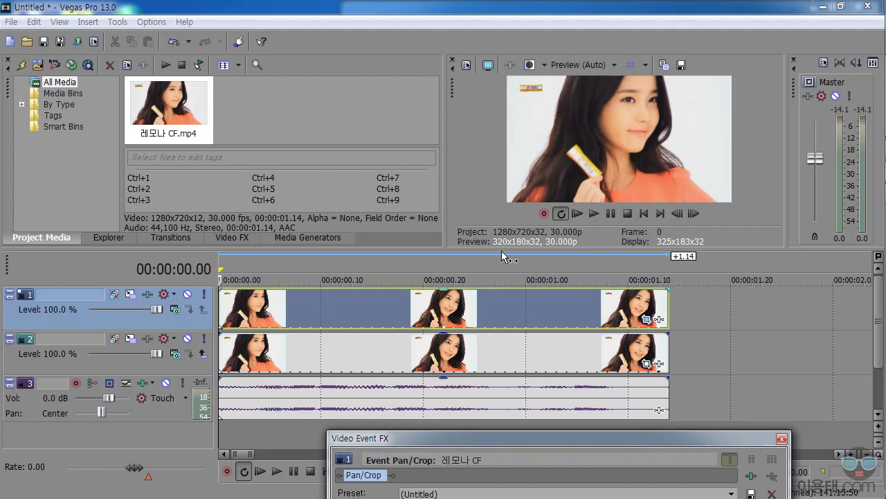
mouse_move(500, 247)
left_mouse_down()
mouse_move(498, 256)
mouse_move(493, 220)
mouse_move(489, 241)
left_mouse_up()
left_click(300, 299)
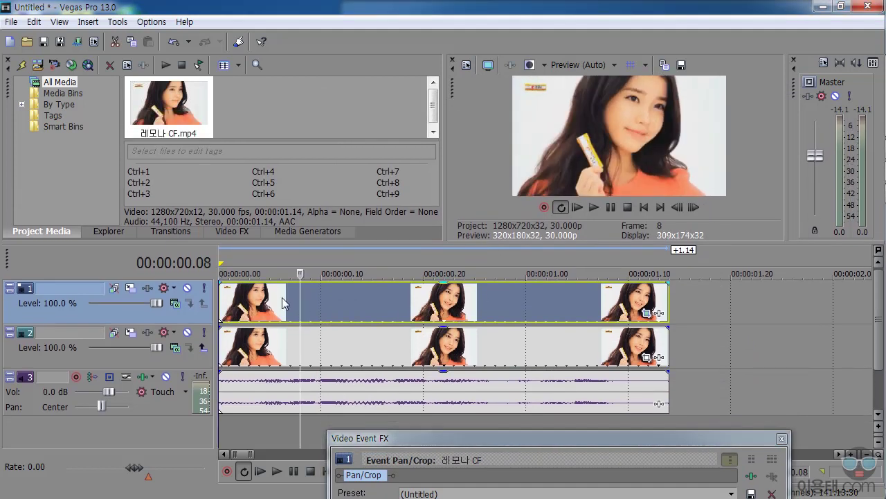
left_click(341, 300)
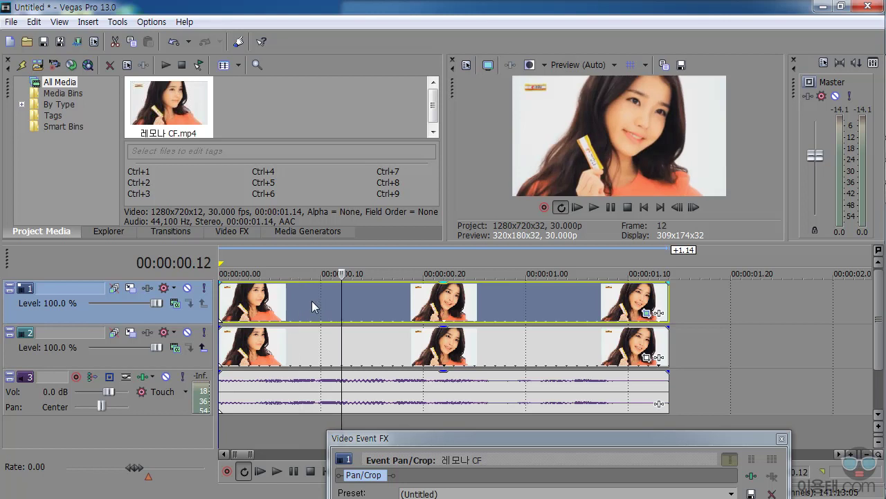
key("Home")
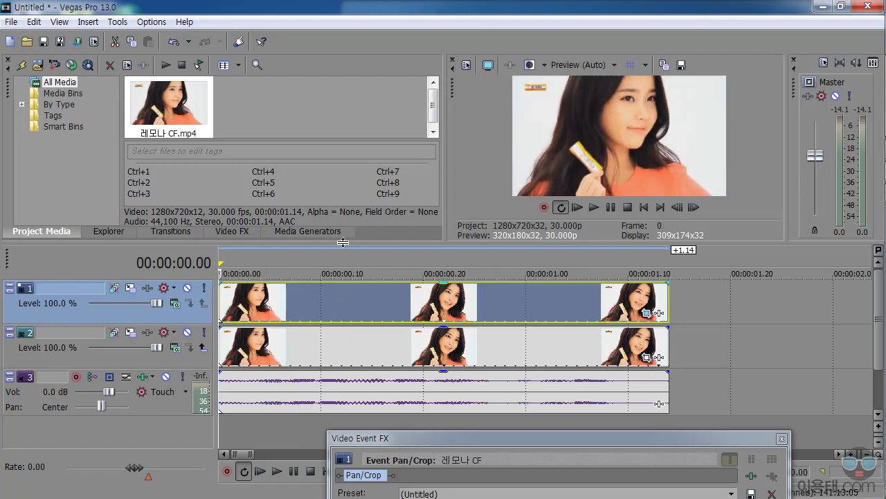
Step: Apply the Pixelate video effect with its Medium preset to the masked clip on track 1
left_click(238, 231)
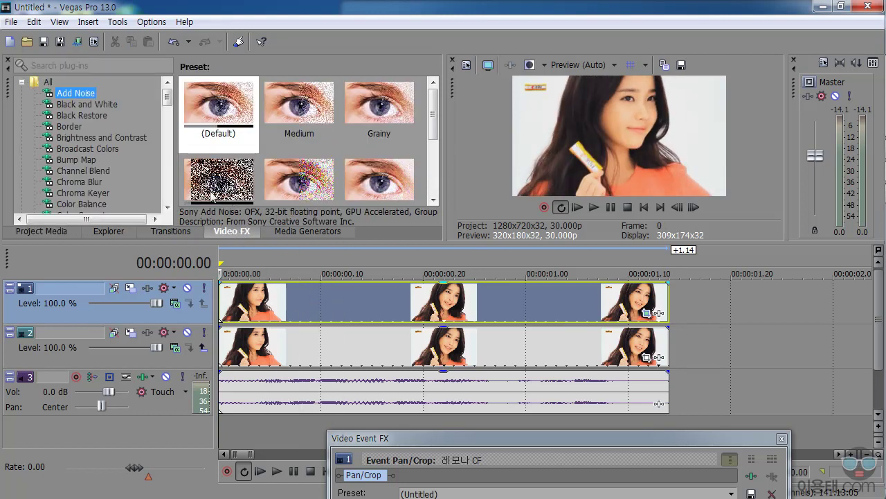
left_click_drag(167, 98, 170, 165)
left_click(74, 159)
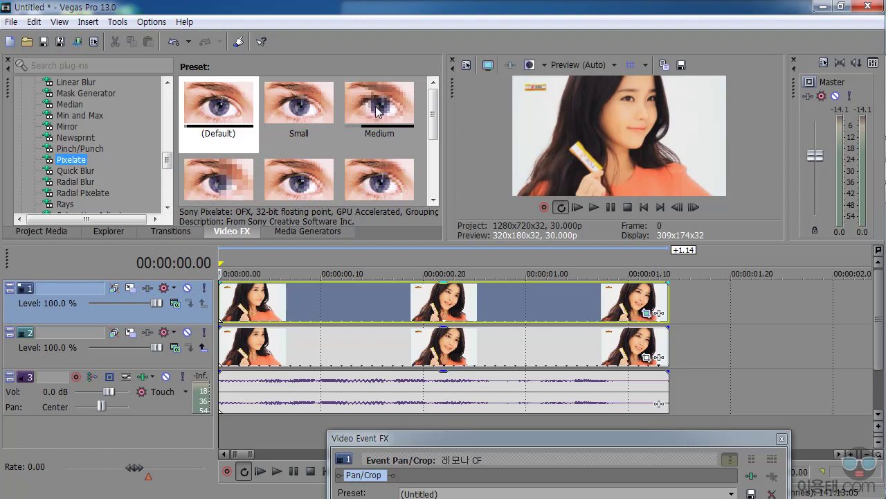
left_click_drag(379, 111, 364, 302)
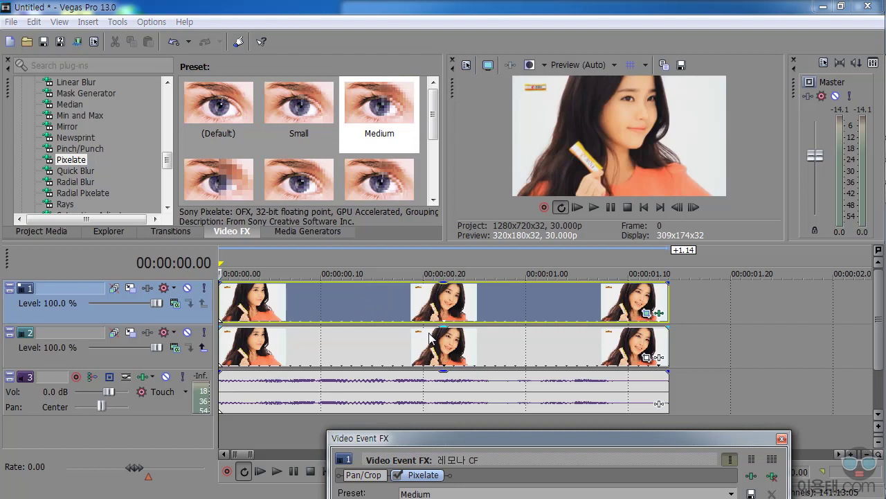
Step: Set the Pixelate effect's horizontal and vertical pixelization to 0.891 and move the Video Event FX window clear of the video preview
left_click_drag(518, 438, 250, 102)
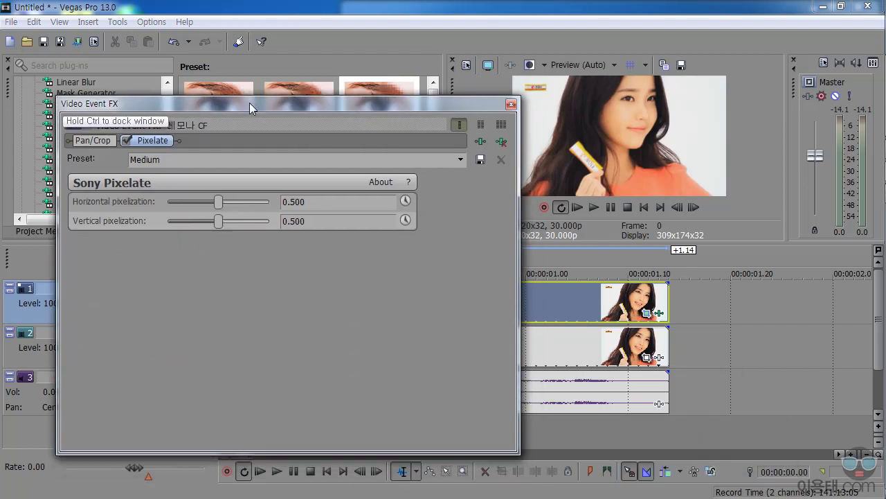
left_click_drag(417, 104, 392, 135)
left_click_drag(214, 235, 236, 231)
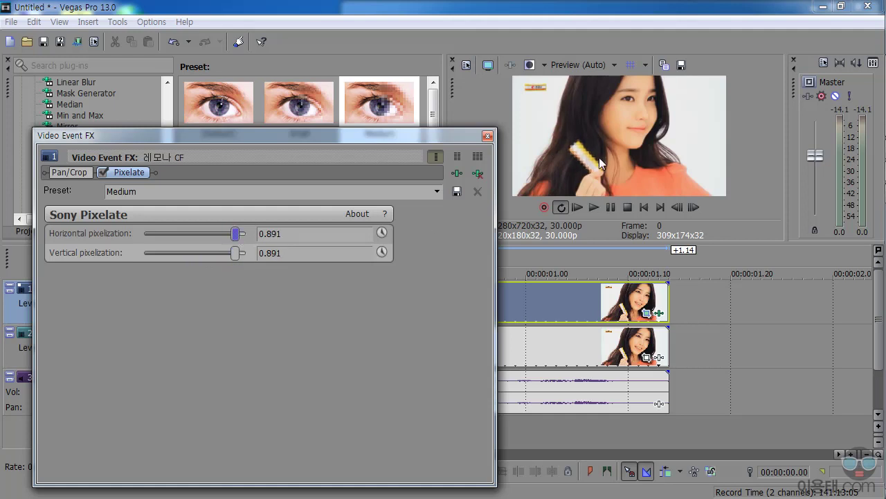
left_click_drag(417, 141, 646, 250)
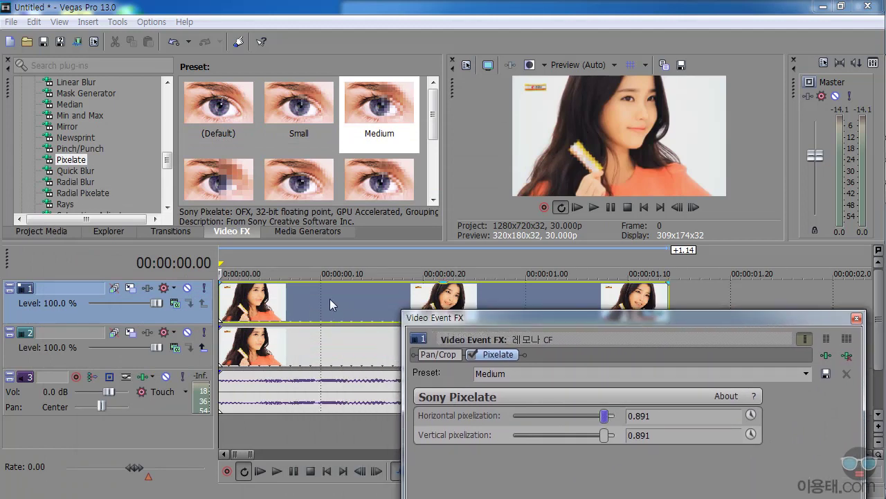
left_click_drag(495, 319, 536, 374)
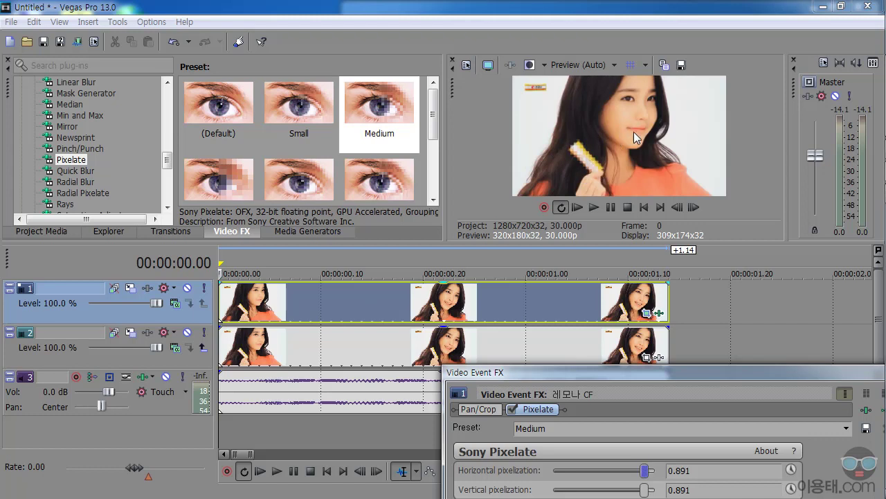
Step: Remove the Pixelate effect from the masked clip on track 1 and return to the start of the plug-in list
left_click_drag(645, 372, 616, 392)
left_click(676, 177)
left_click_drag(171, 141, 167, 98)
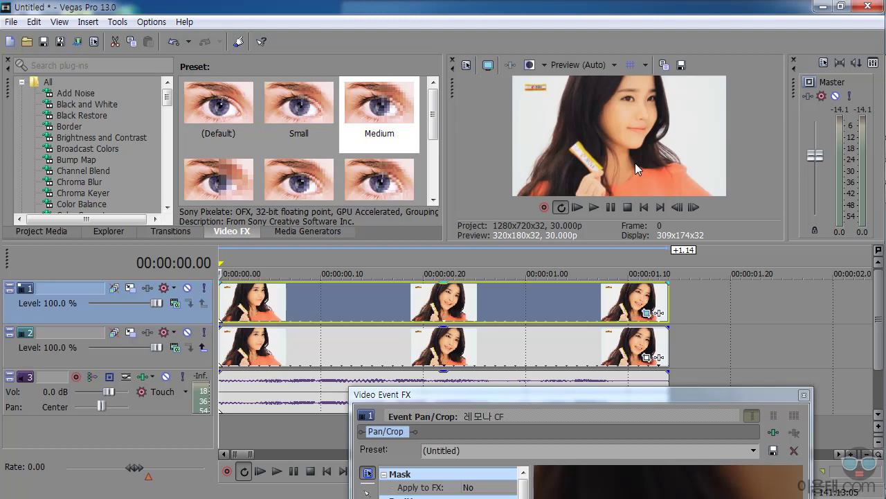
Step: Set the packet mask's path mode to Negative in Event Pan/Crop and close the Video Event FX window
left_click_drag(603, 396, 392, 80)
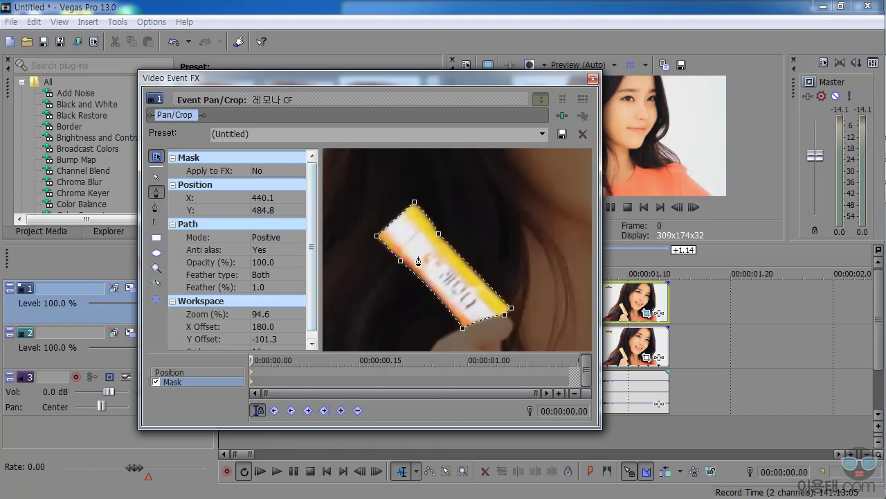
scroll(313, 230, "down", 1)
left_click(299, 229)
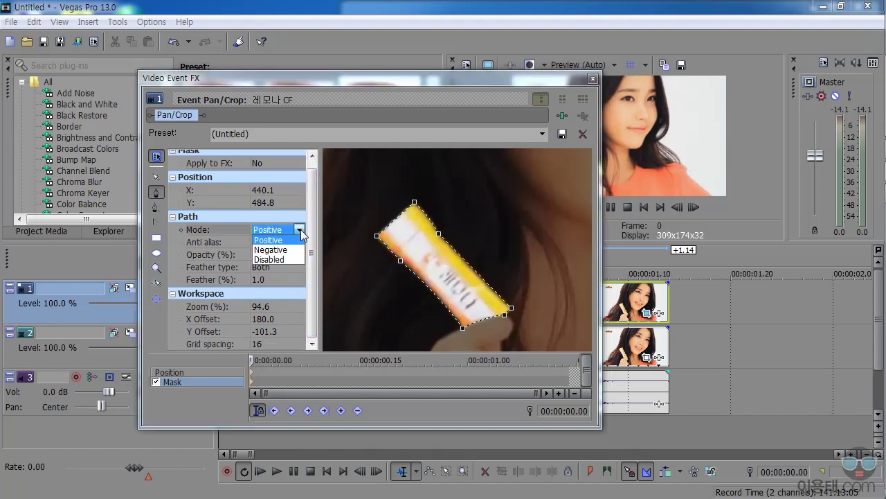
left_click(271, 250)
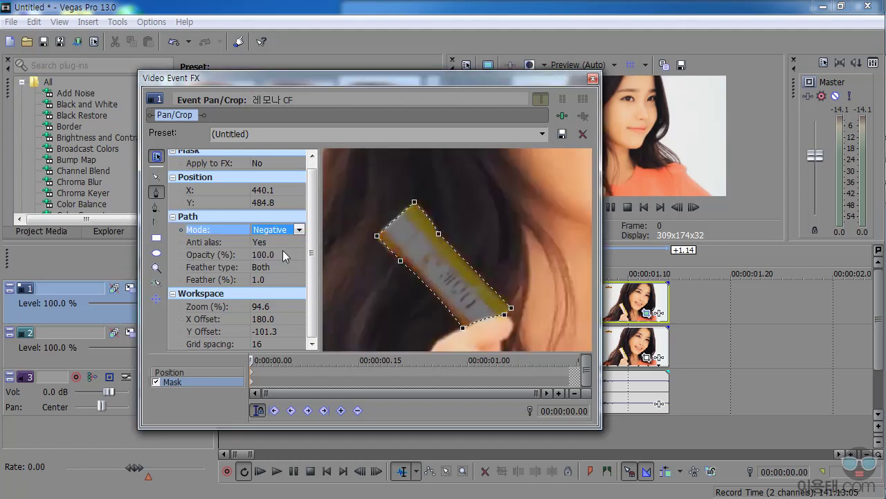
left_click_drag(492, 77, 537, 142)
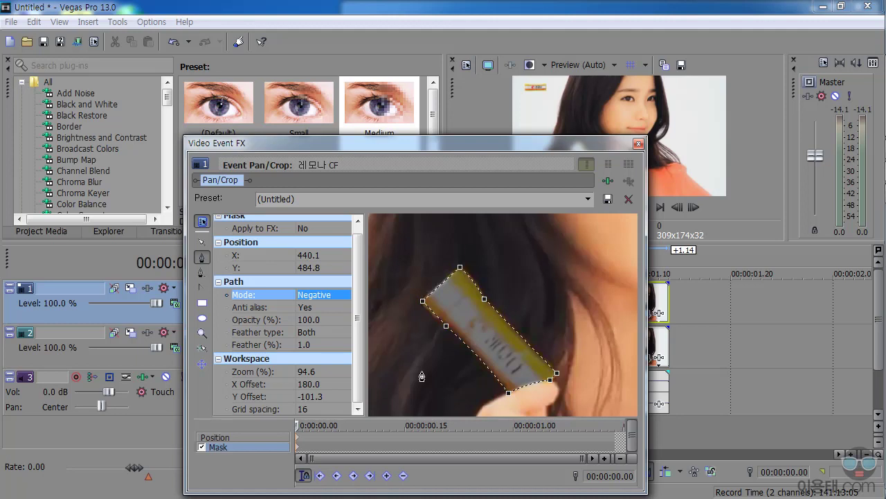
left_click_drag(528, 144, 684, 392)
left_click_drag(419, 393, 292, 355)
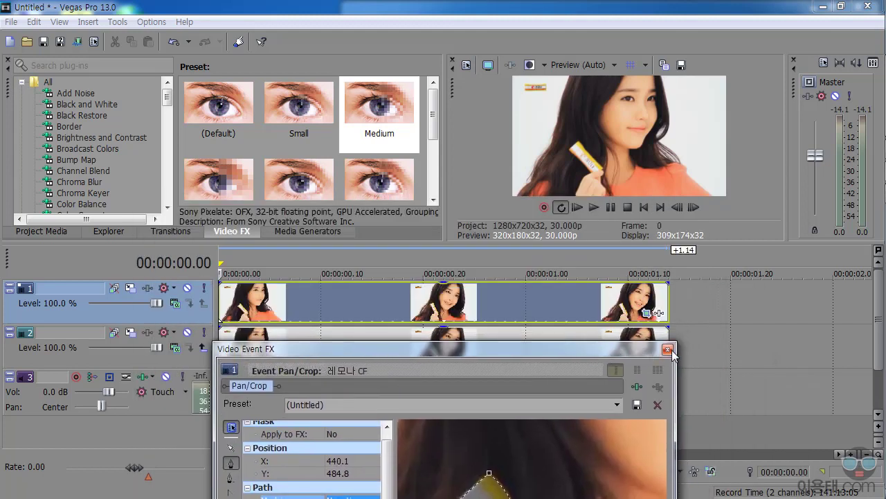
left_click(667, 350)
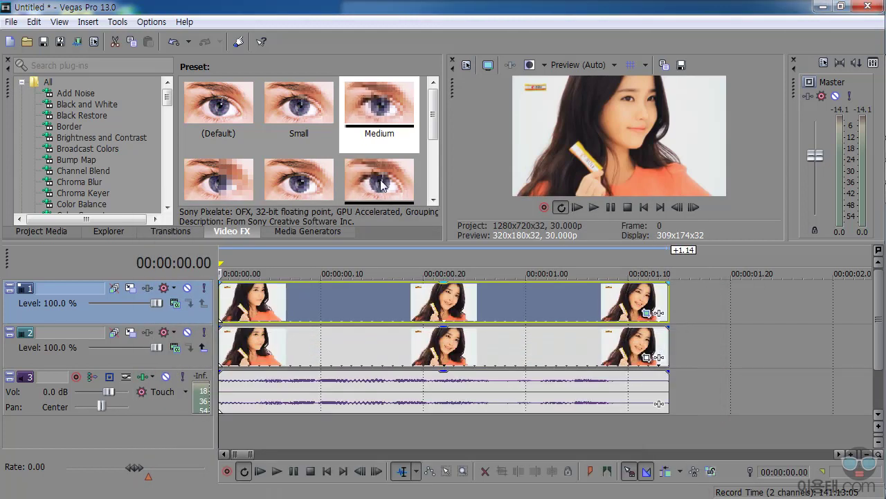
Step: Apply Pixelate with its Large preset to the track 1 clip, with horizontal pixelization 0.905 and vertical pixelization 0.918
left_click_drag(222, 181, 338, 299)
mouse_move(478, 350)
left_mouse_down()
mouse_move(455, 281)
mouse_move(483, 359)
left_mouse_up()
left_click_drag(377, 442, 395, 456)
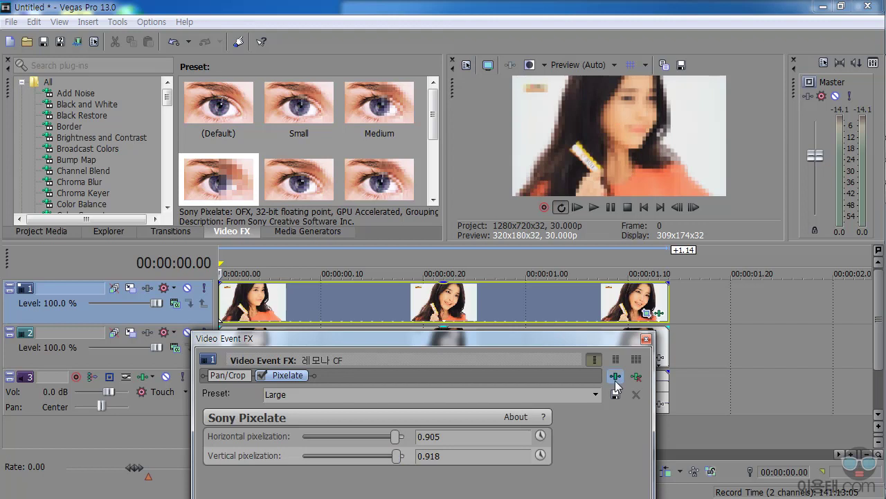
Step: Replace the Pixelate effect on the track 1 clip with the Black and White effect, using its (Default) preset
left_click(635, 376)
left_click_drag(550, 339, 677, 434)
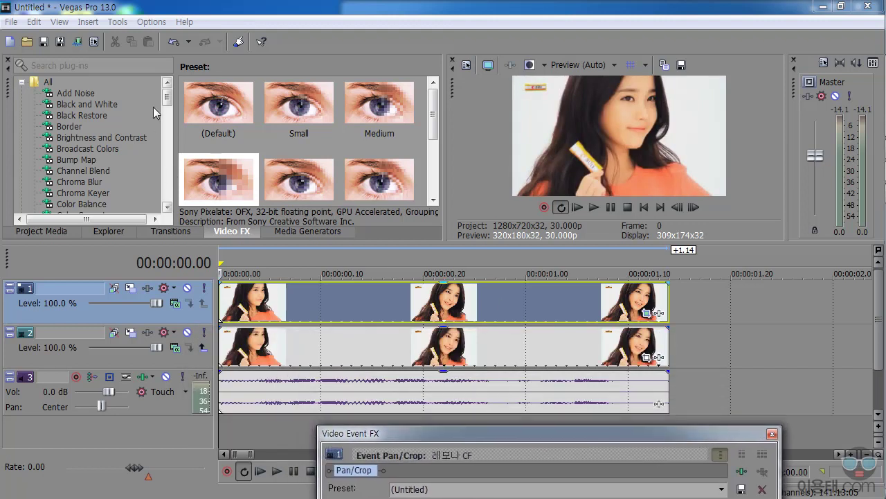
left_click(97, 104)
left_click_drag(218, 107, 322, 291)
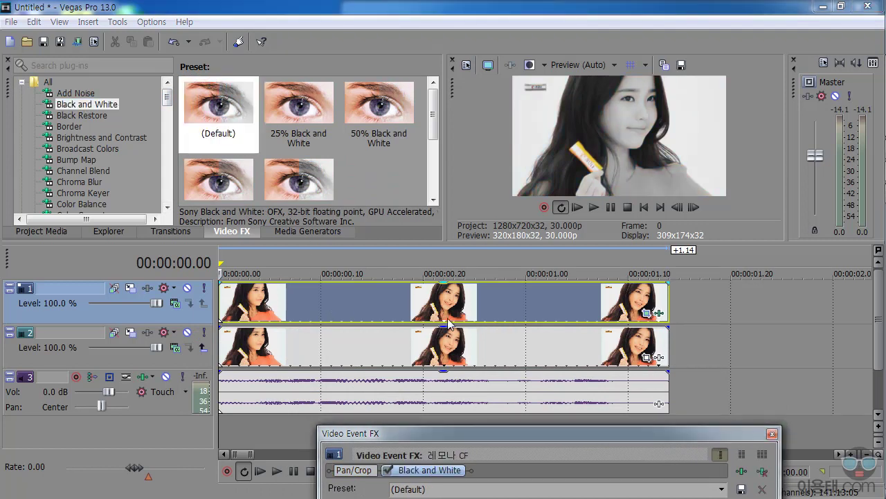
left_click_drag(528, 434, 568, 273)
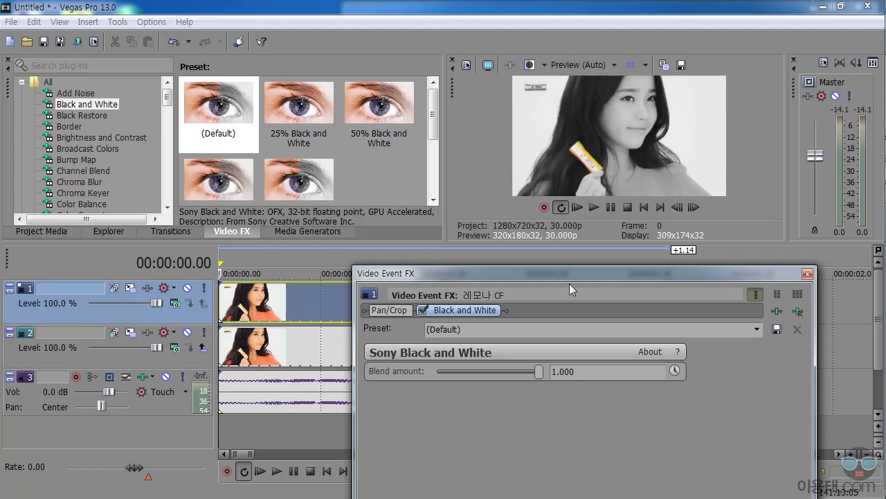
left_click_drag(574, 271, 644, 391)
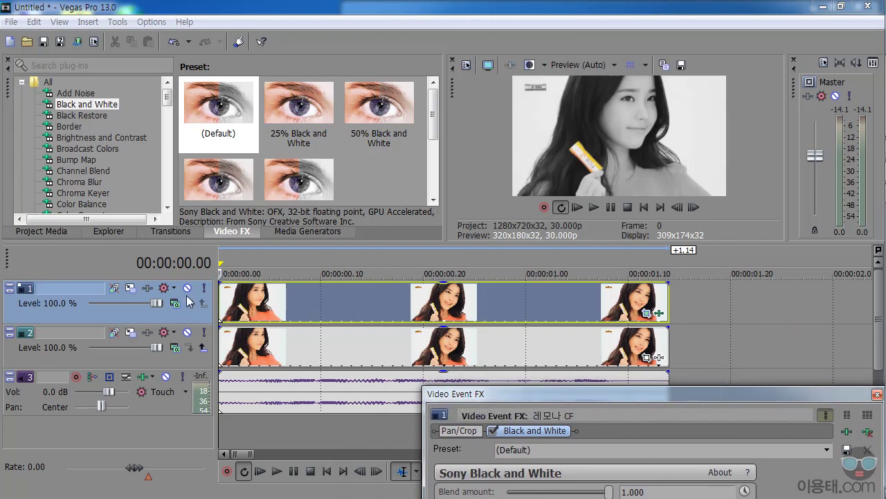
Step: Mute and unmute track 2, and do the same with track 1, to view each layer of the composite alone
left_click(187, 332)
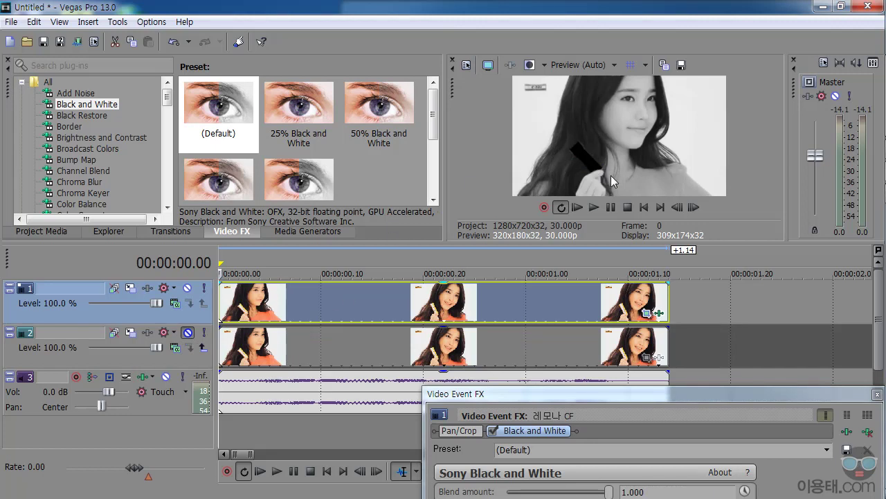
left_click(187, 332)
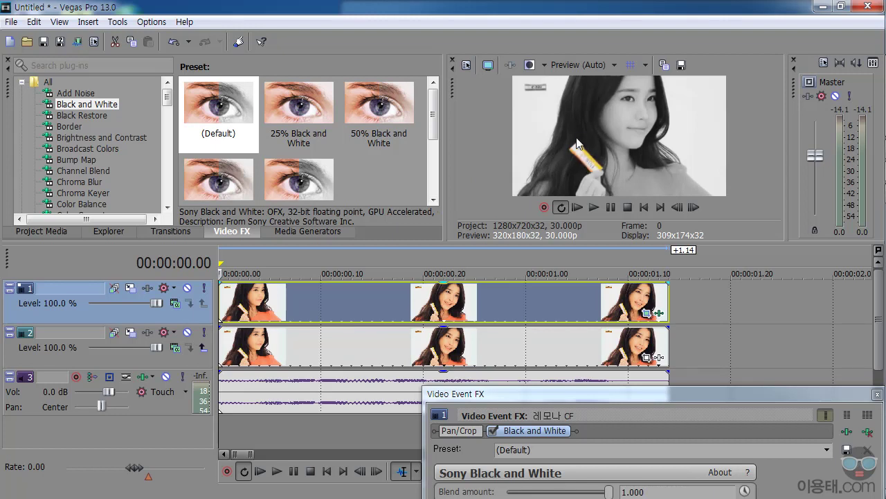
left_click(187, 289)
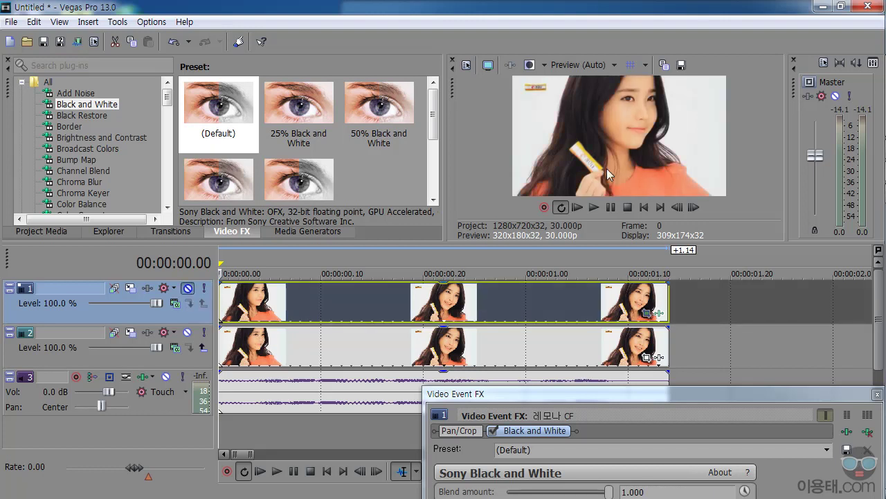
left_click(187, 289)
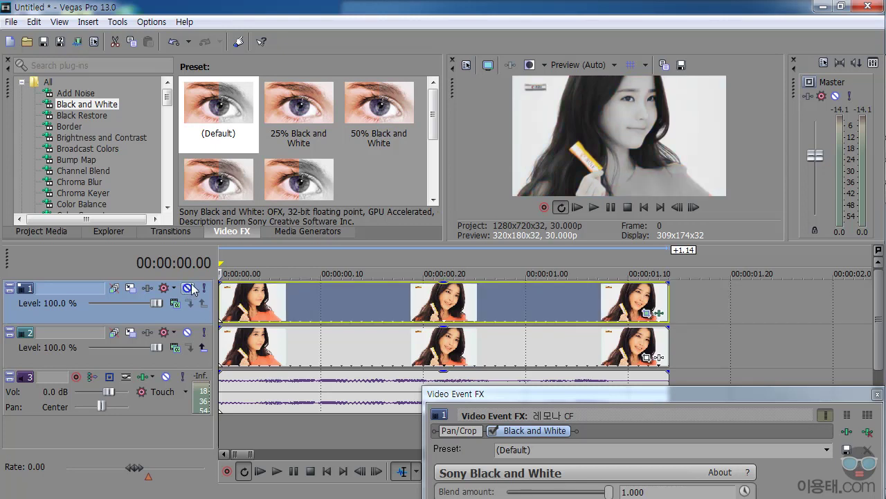
Step: Close the Video Event FX window and enlarge the video preview area above the timeline
left_click(636, 394)
left_click_drag(636, 394, 495, 178)
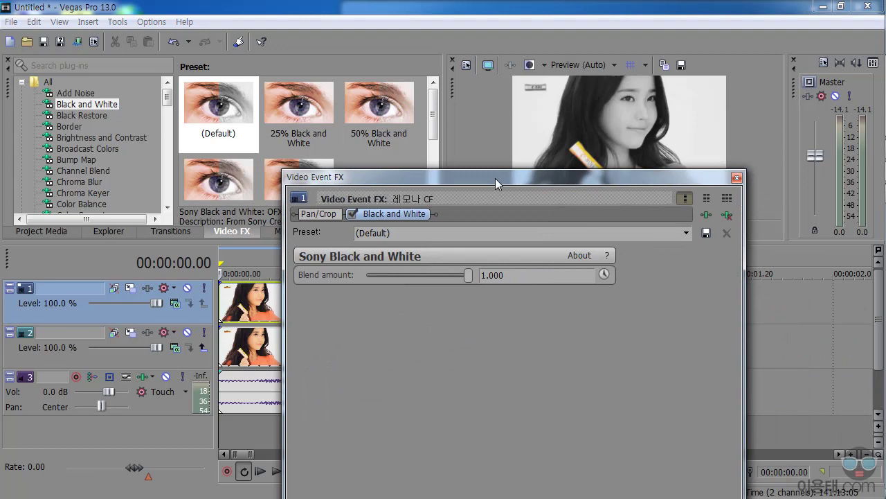
left_click(736, 177)
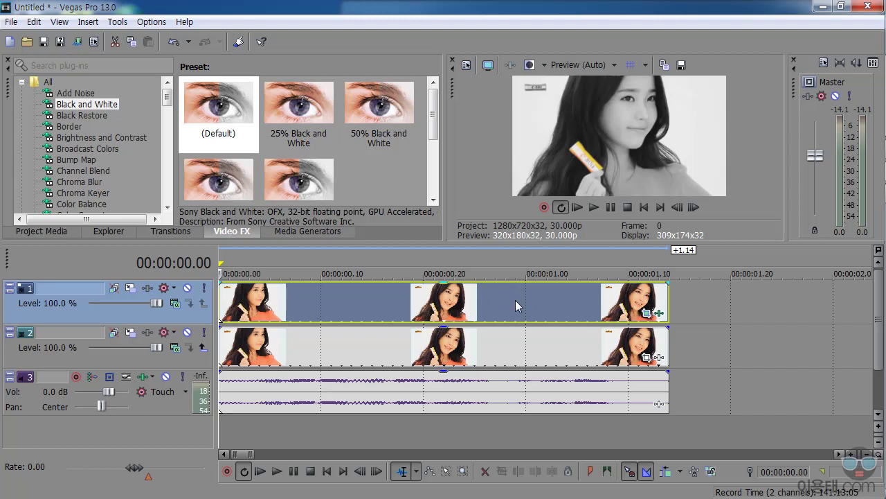
left_click_drag(400, 242, 401, 262)
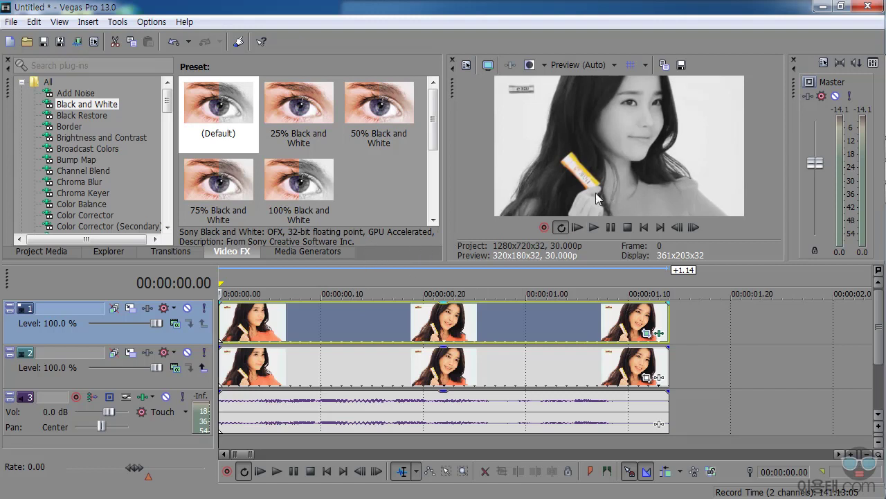
Step: Check the composite at frame 3 and return to the project start
left_click(248, 276)
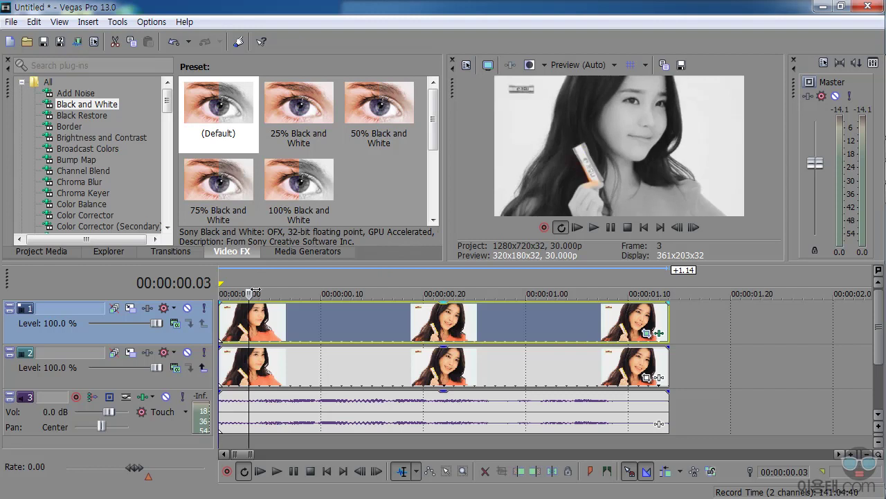
left_click(332, 324)
left_click_drag(336, 324, 212, 328)
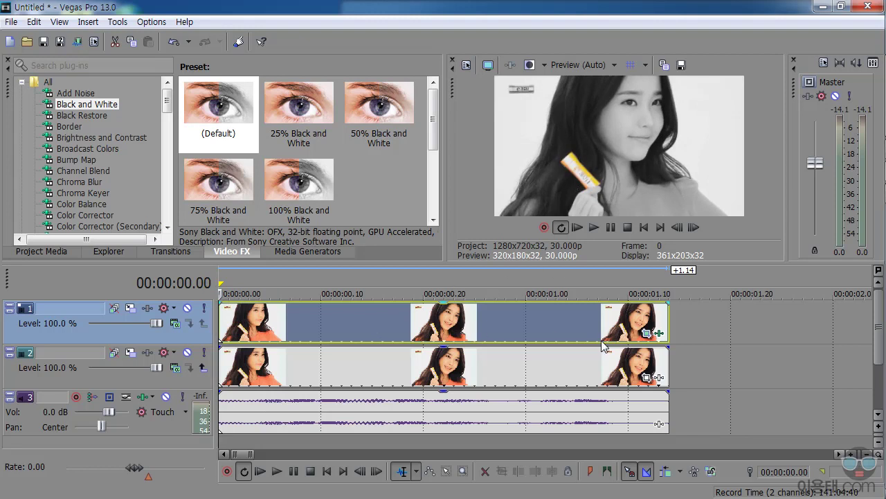
Step: Open Event Pan/Crop for the track 1 clip, zoom the mask workspace to 113.7%, and enlarge the window
left_click(648, 337)
left_click_drag(490, 177, 202, 53)
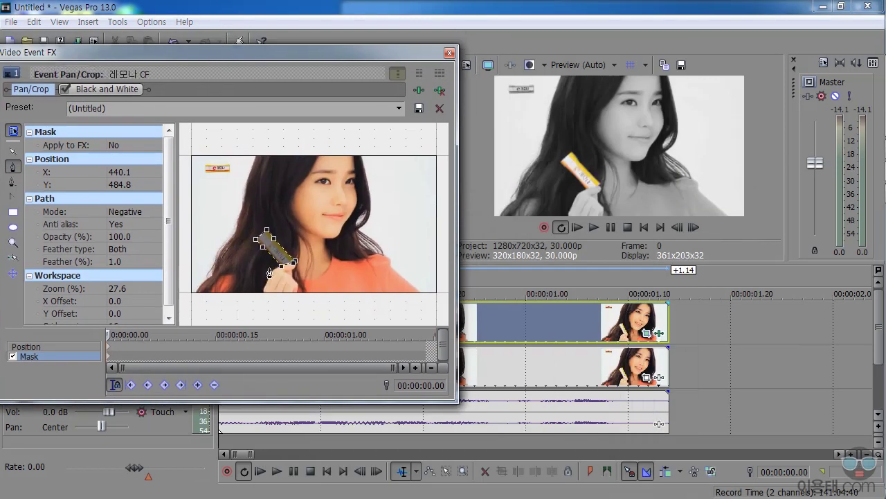
left_click_drag(270, 56, 278, 93)
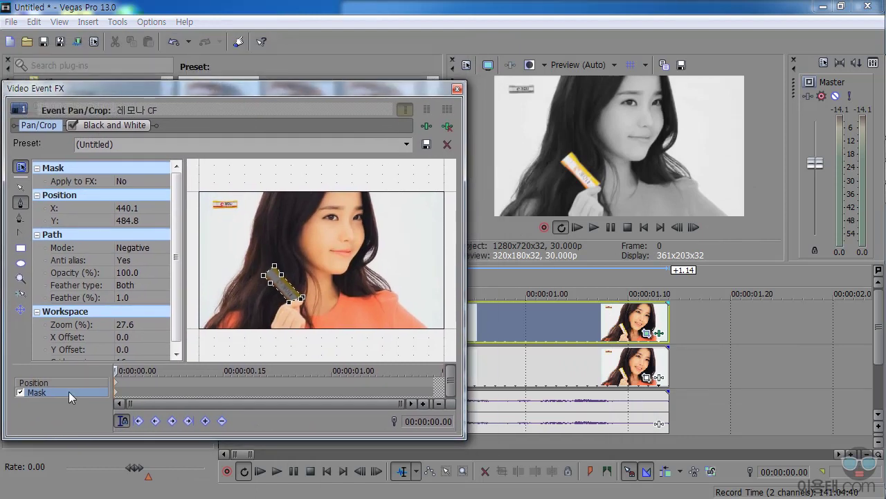
scroll(242, 328, "up", 8)
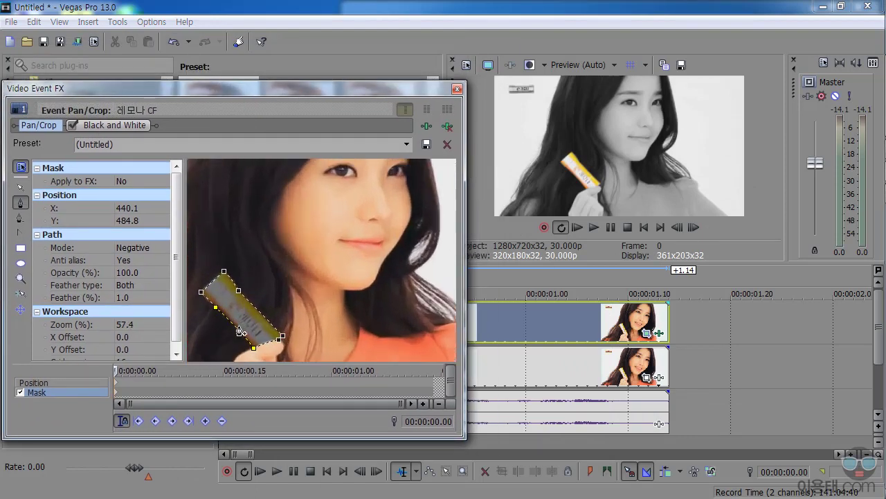
scroll(243, 327, "up", 8)
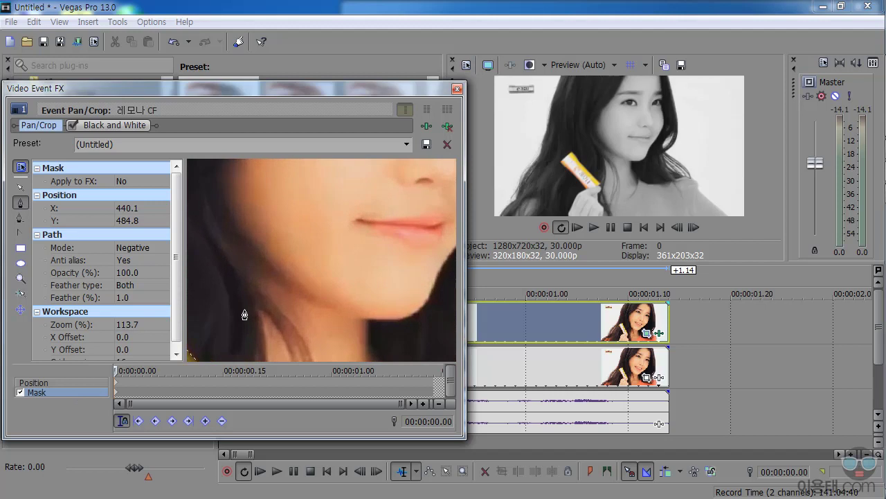
scroll(178, 286, "down", 1)
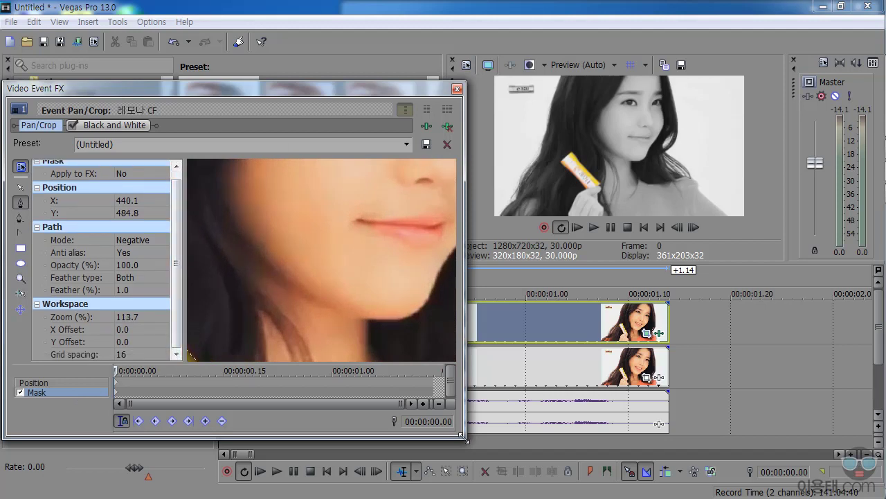
left_click_drag(465, 437, 513, 470)
left_click_drag(513, 84, 773, 18)
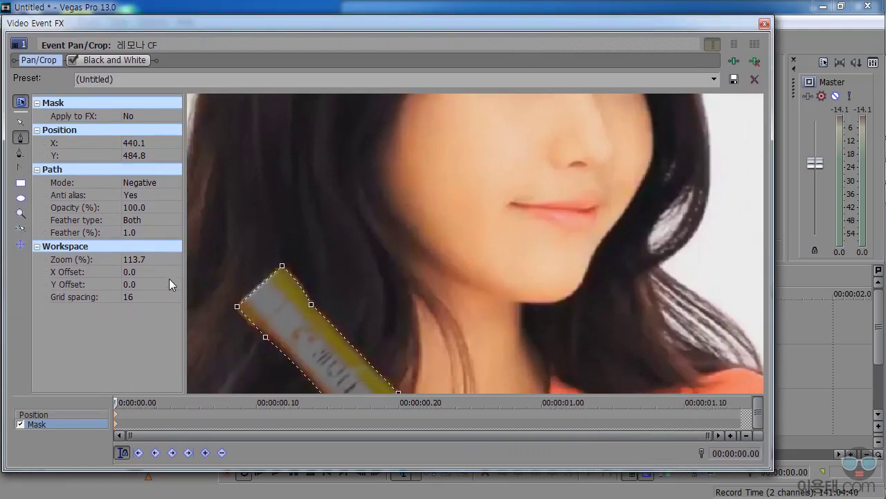
Step: Centre the packet mask in the workspace with an X offset of 164.5 and a Y offset of -92.6
left_click(174, 270)
left_click(175, 272)
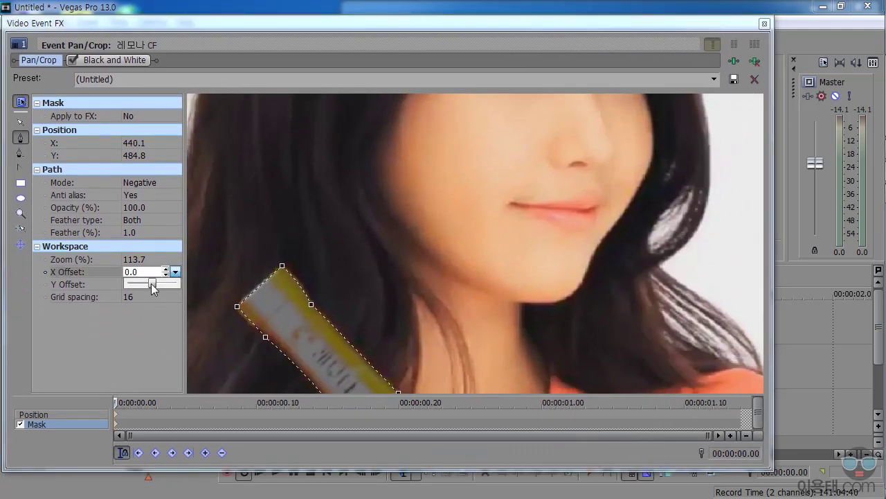
left_click_drag(151, 283, 159, 283)
left_click(175, 304)
left_click(174, 284)
left_click(175, 284)
left_click_drag(151, 295, 151, 295)
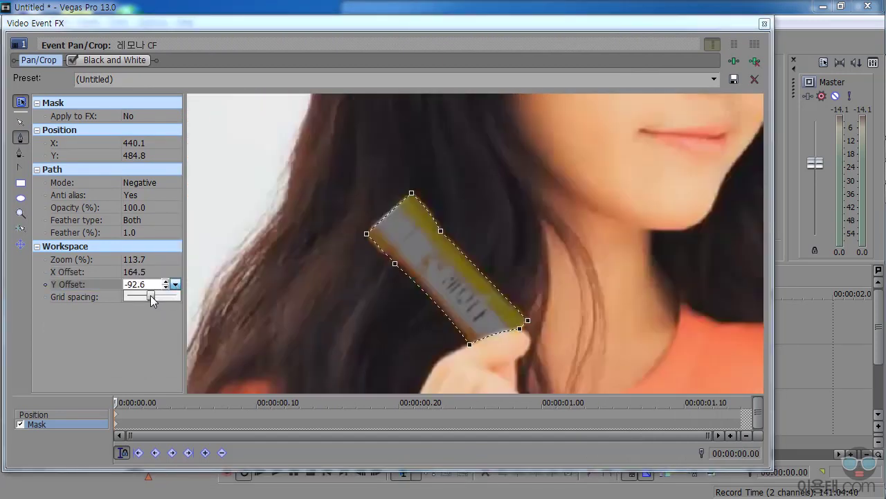
Step: At frame 1, move the whole mask over the packet's new position, at about X 454.2 and Y 469.0
mouse_move(114, 401)
left_mouse_down()
mouse_move(146, 403)
mouse_move(119, 405)
mouse_move(127, 405)
left_mouse_up()
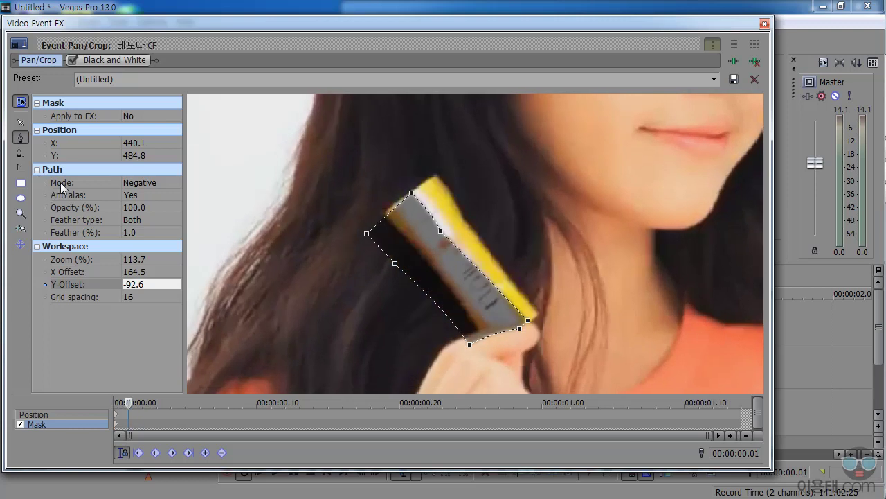
left_click(21, 125)
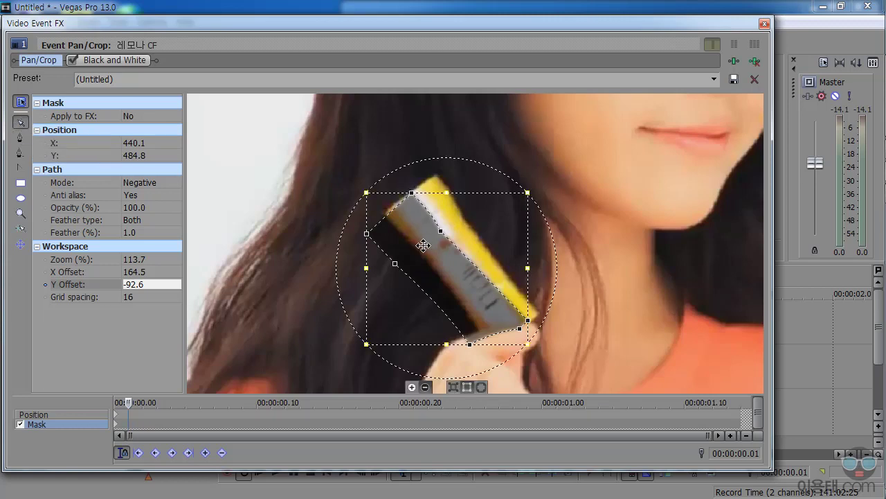
left_click_drag(425, 250, 437, 237)
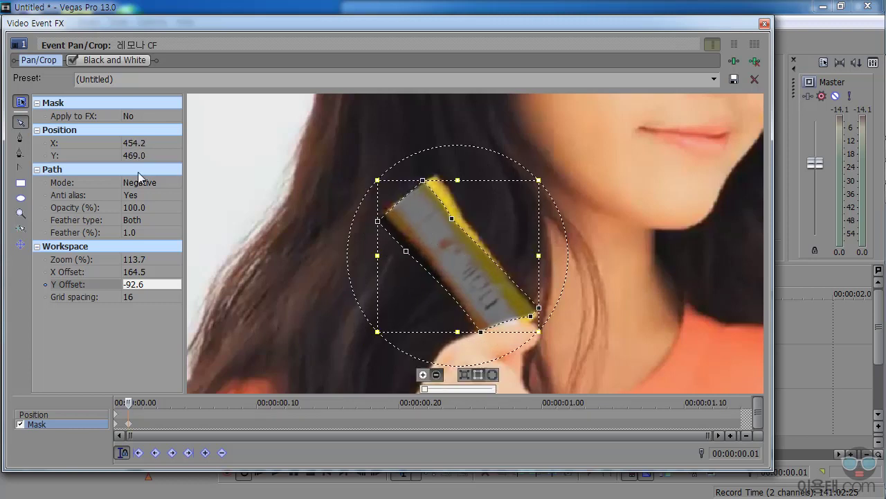
Step: Try rounding the mask's upper corner with the Split Tangent tool
key("d")
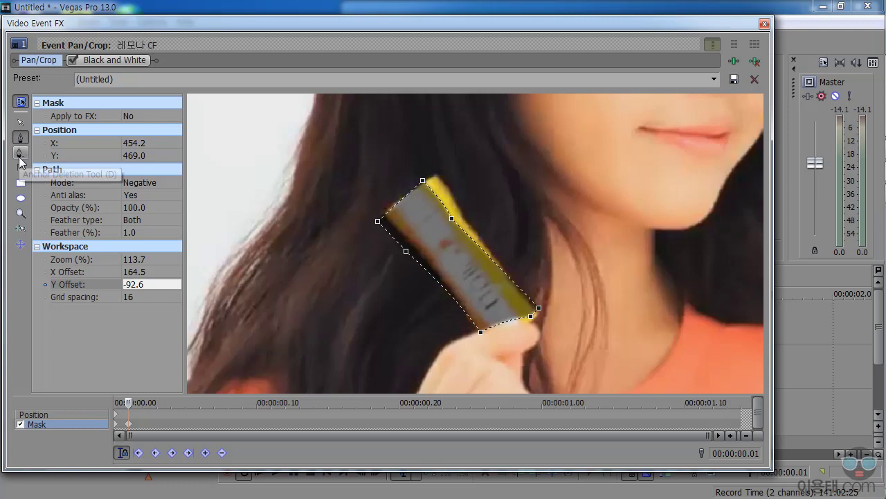
left_click(423, 181)
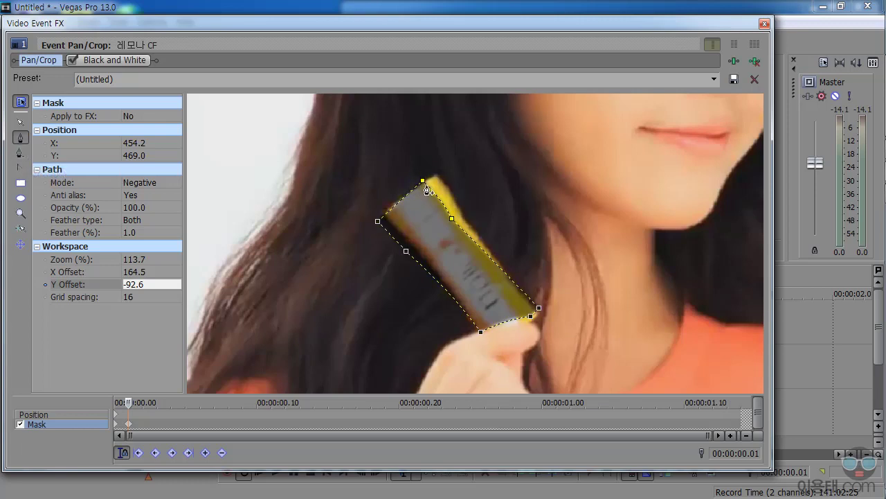
left_click(20, 169)
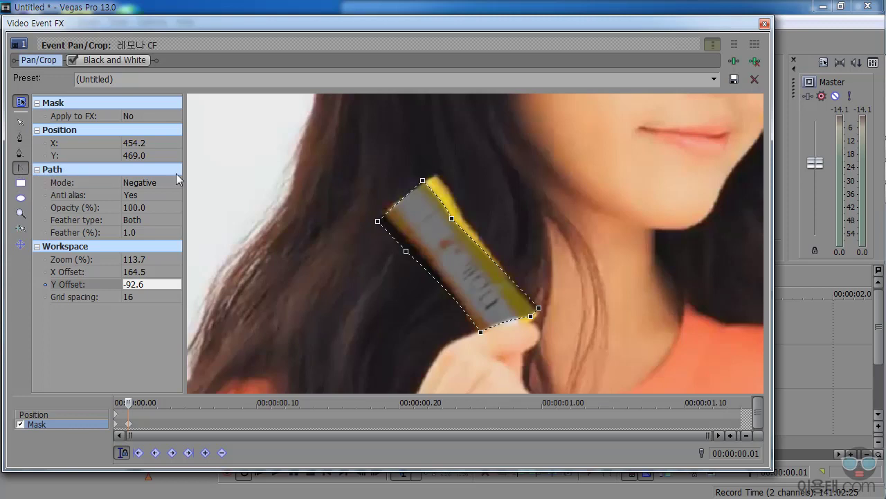
left_click(426, 184)
left_click_drag(426, 183, 457, 191)
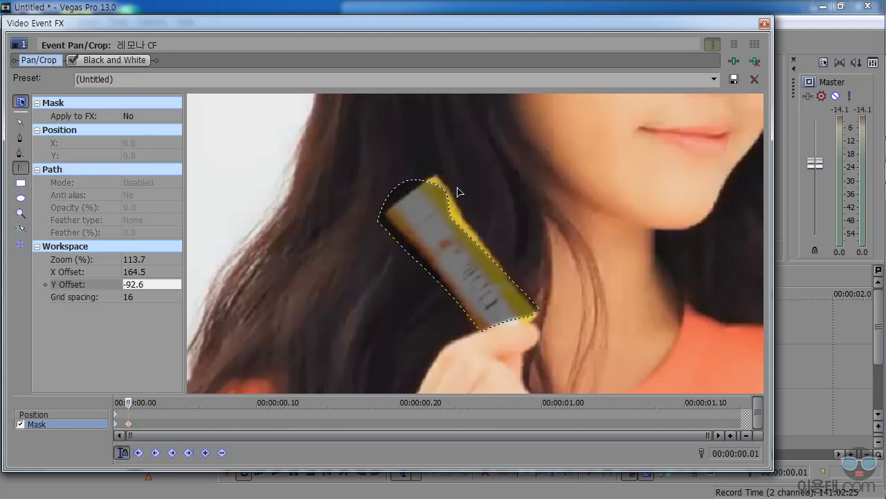
left_click(424, 185)
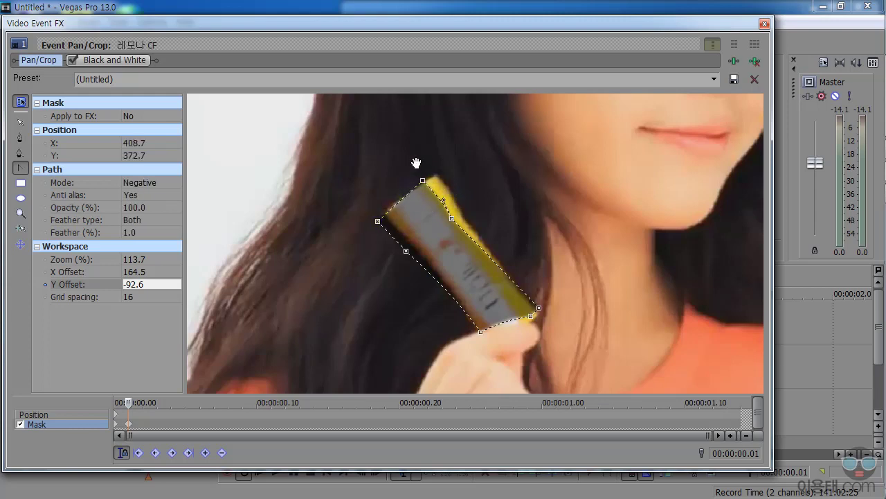
Step: At frame 1, fit the mask's top corner, right-edge anchor and lower-right anchors to the yellow side of the packet
left_click(20, 138)
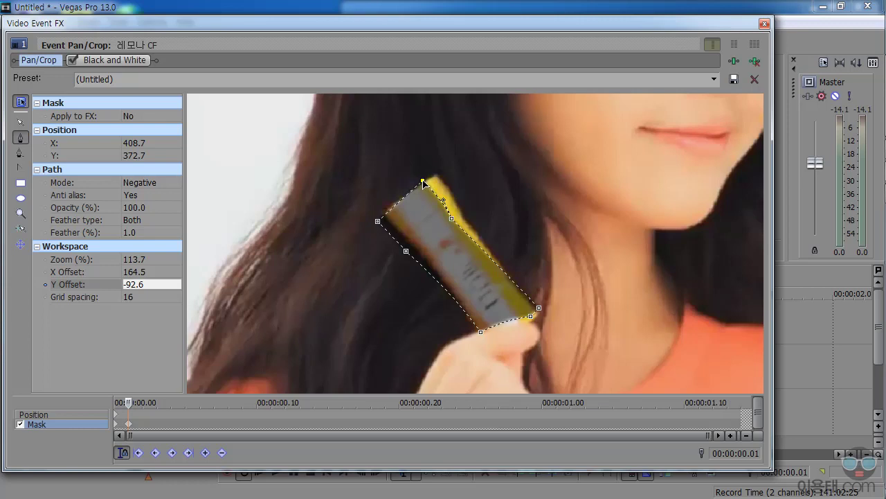
mouse_move(423, 182)
left_mouse_down()
mouse_move(428, 192)
mouse_move(440, 188)
mouse_move(416, 192)
mouse_move(437, 177)
left_mouse_up()
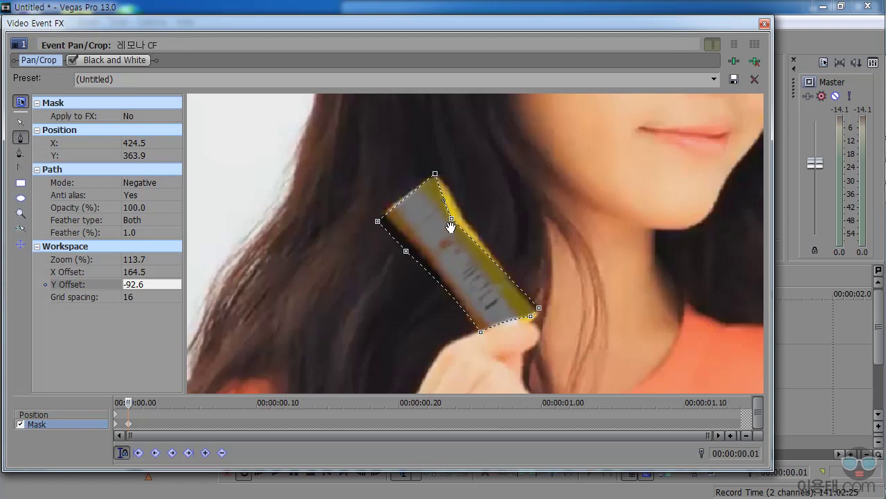
mouse_move(452, 221)
left_mouse_down()
mouse_move(443, 239)
mouse_move(461, 215)
left_mouse_up()
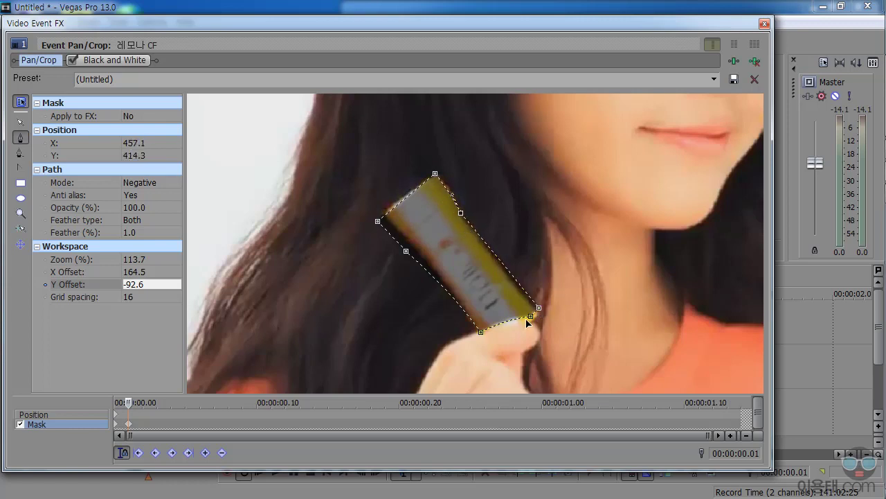
mouse_move(530, 317)
left_mouse_down()
mouse_move(529, 325)
mouse_move(540, 316)
left_mouse_up()
Step: At frame 1, fit the mask's left corner and left-edge anchor to the packet, and shorten the edge anchor's tangent handle
left_click(381, 223)
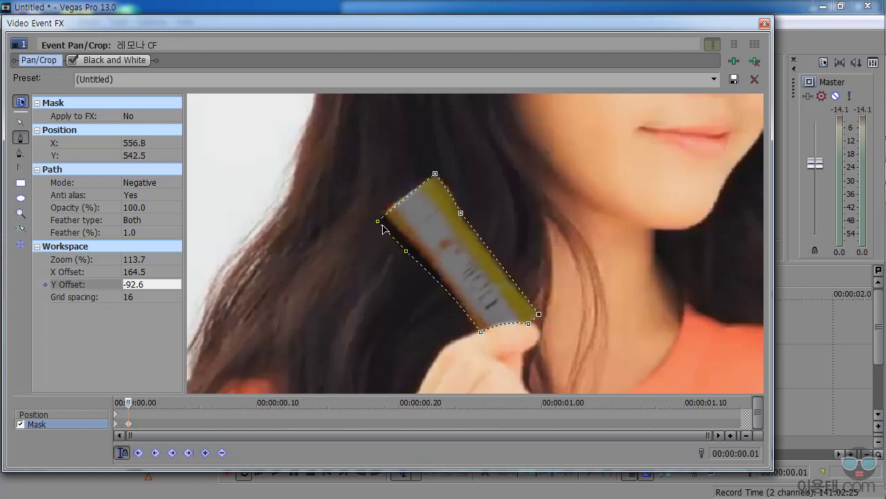
left_click_drag(378, 223, 385, 212)
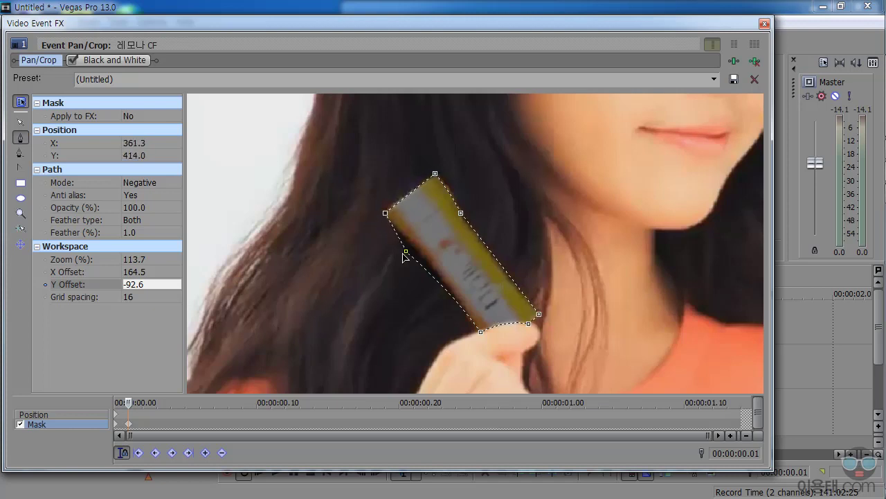
left_click_drag(407, 256, 413, 251)
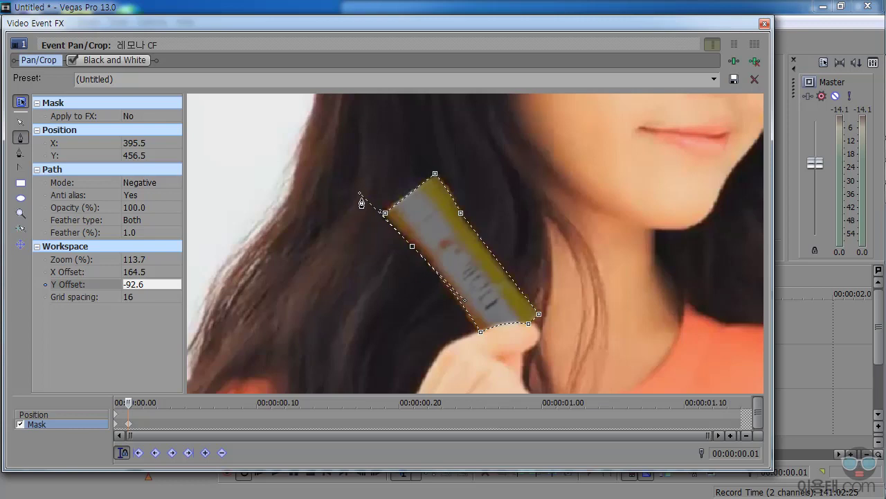
left_click_drag(360, 194, 396, 234)
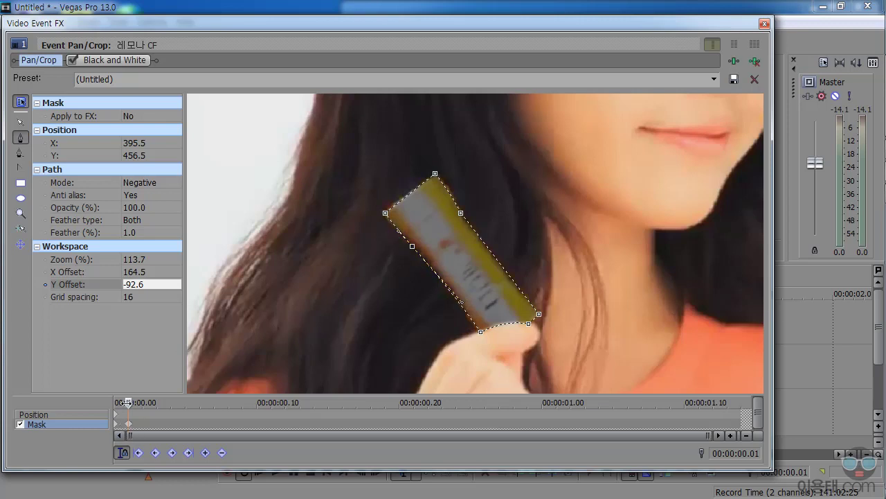
Step: At frame 2, fit the mask's top corner, right-edge anchor and lower-right anchors to the yellow side of the packet
mouse_move(128, 405)
left_mouse_down()
mouse_move(112, 405)
mouse_move(127, 409)
left_mouse_up()
left_click_drag(121, 409, 141, 426)
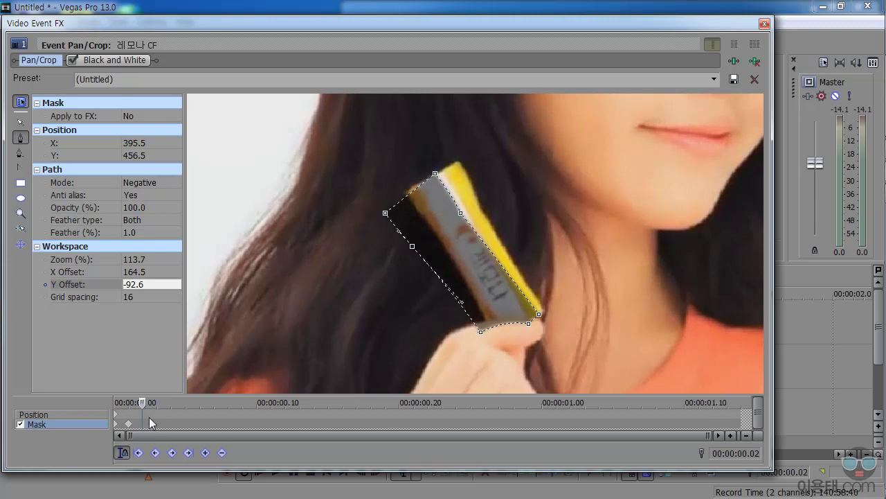
left_click_drag(435, 174, 460, 159)
left_click_drag(460, 215, 479, 206)
left_click_drag(539, 315, 544, 310)
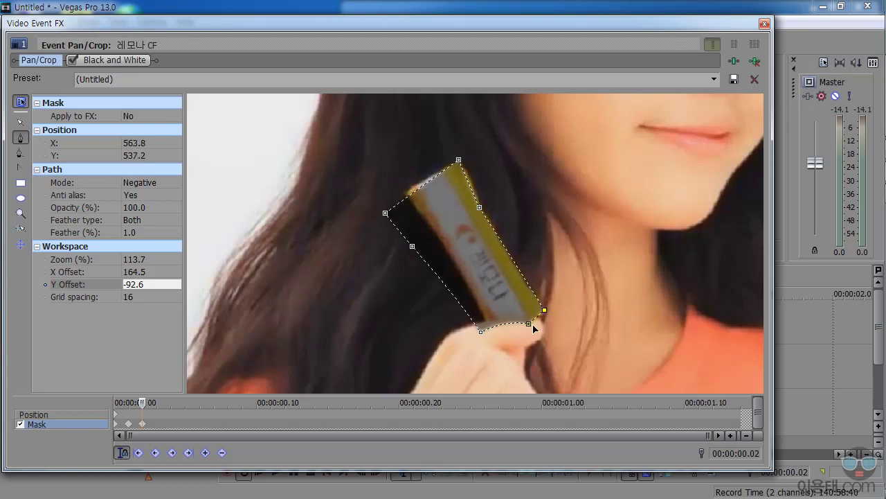
left_click(530, 323)
Step: At frame 2, fit the mask's lower-left, left-corner and left-edge anchors to the packet, and fine-tune the right-edge anchor
left_click_drag(482, 335, 487, 321)
left_click_drag(412, 250, 407, 193)
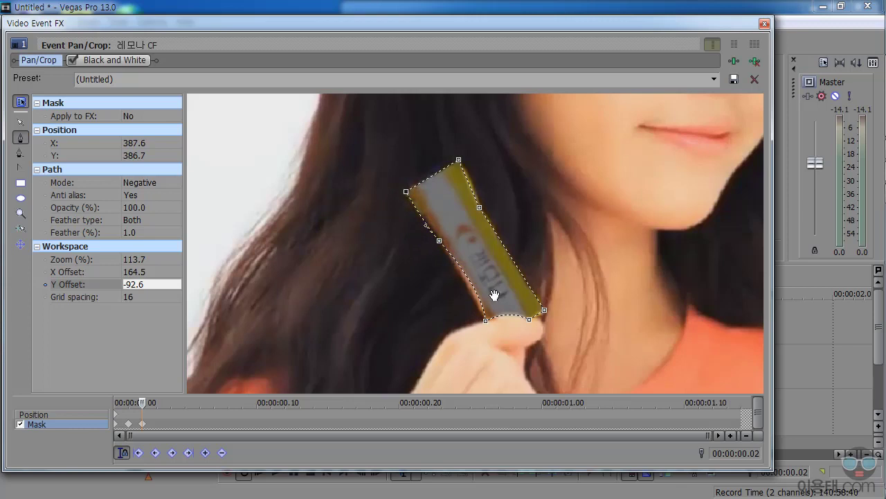
left_click(439, 242)
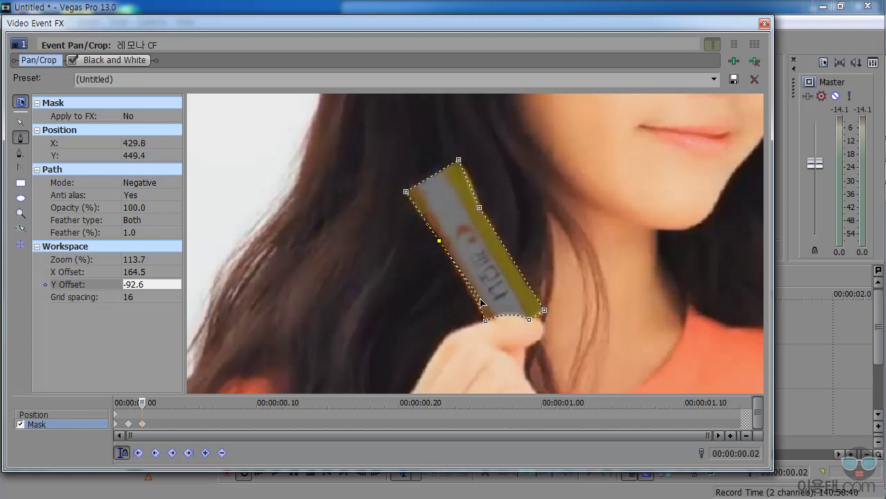
left_click(480, 207)
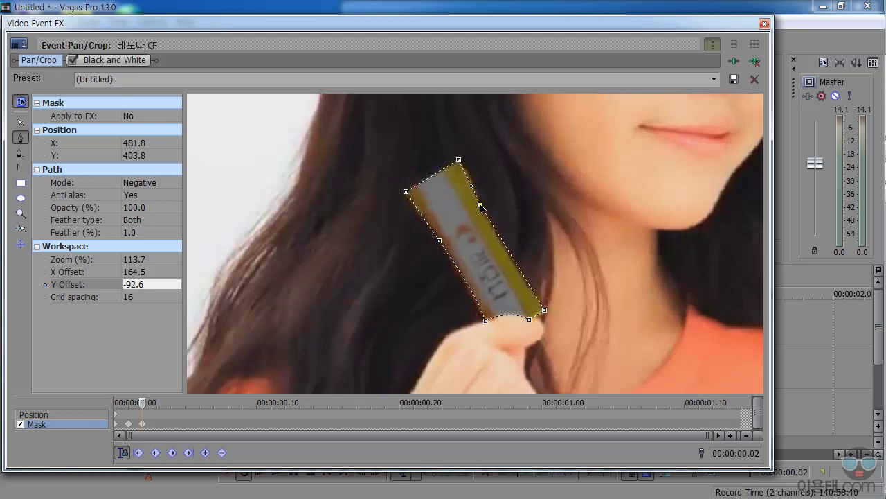
Step: Close the Video Event FX window at frame 3 and step back and forth through the first frames to check the packet mask
left_click_drag(142, 403, 155, 424)
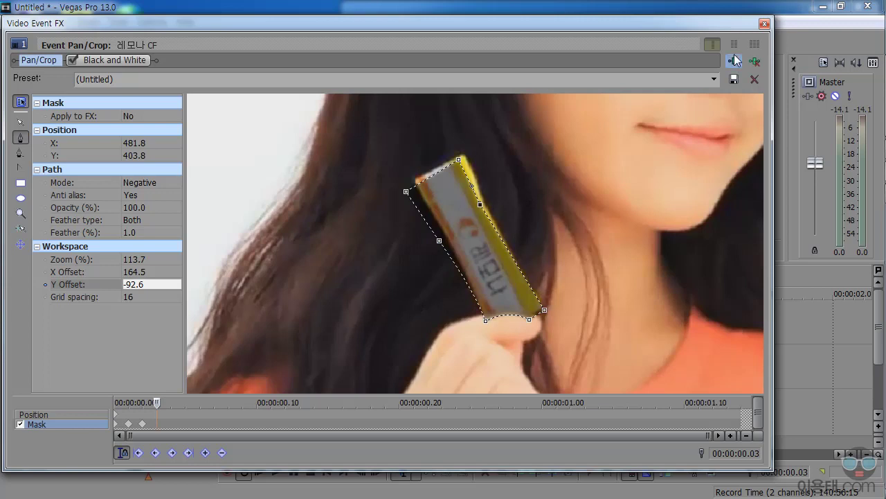
left_click(765, 25)
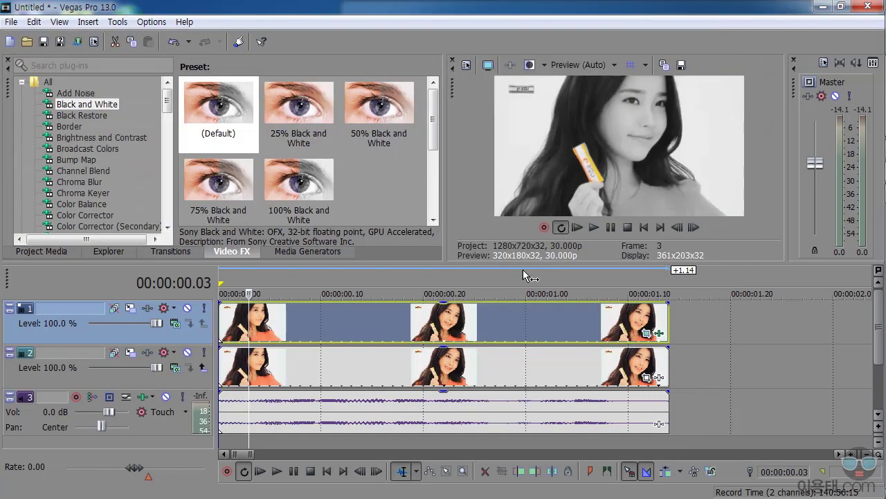
key("Right")
key("Right")
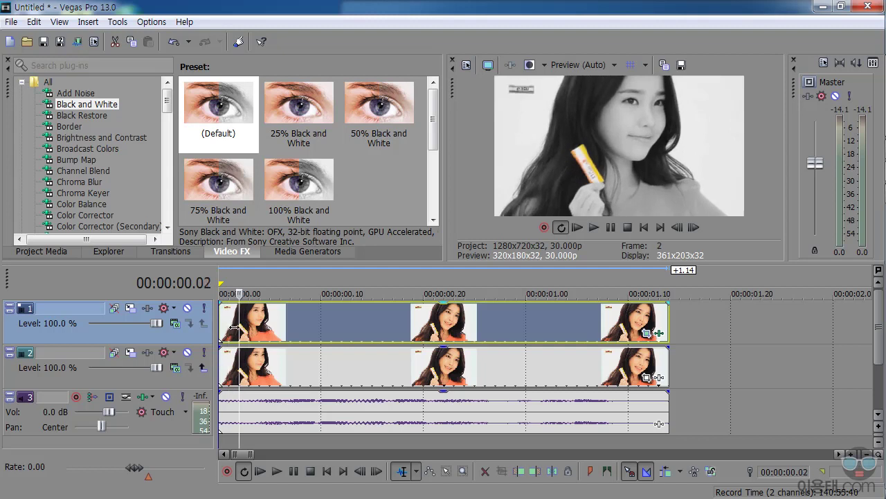
key("Left")
key("Right")
key("Left")
key("Left")
key("Right")
key("Right")
key("Left")
key("Left")
key("Right")
key("Right")
key("Left")
key("Right")
key("Left")
key("Right")
key("Left")
key("Right")
key("Left")
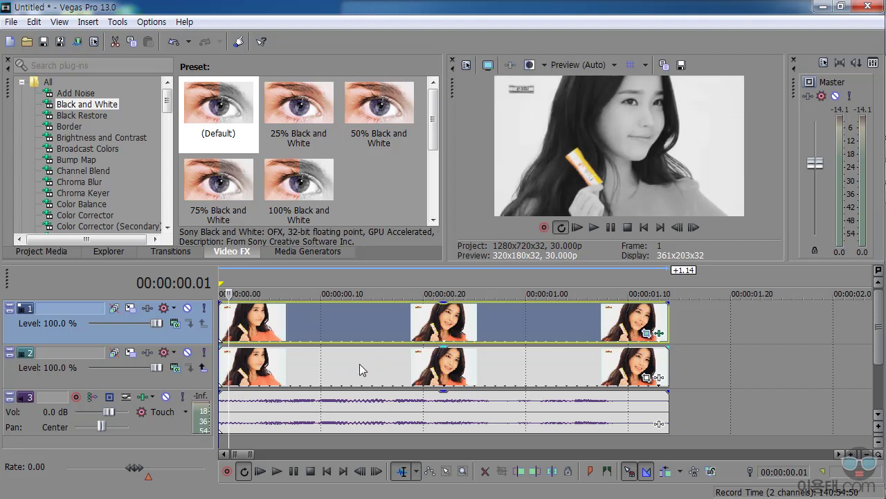
left_click(545, 350)
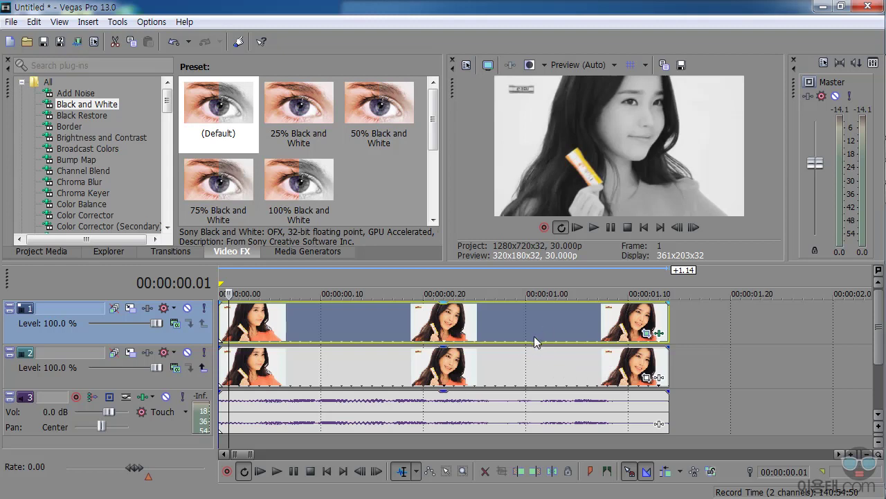